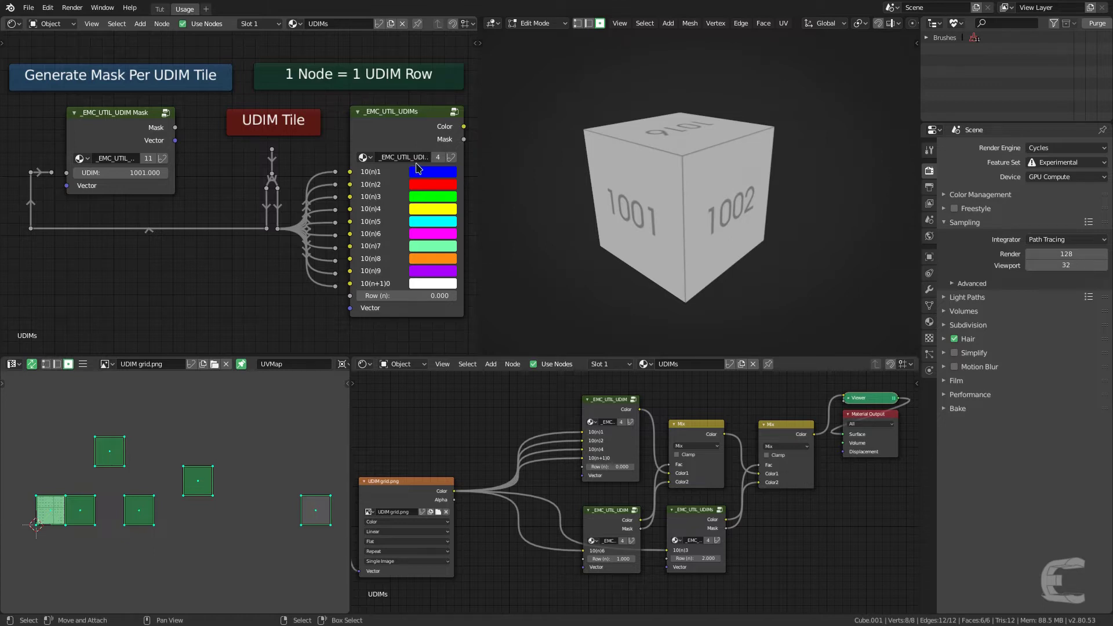
Examine the _EMC_UTIL_UDIM Mask and _EMC_UTIL_UDIMs node groups with their labels in an enlarged node editor.
key(ctrl+space)
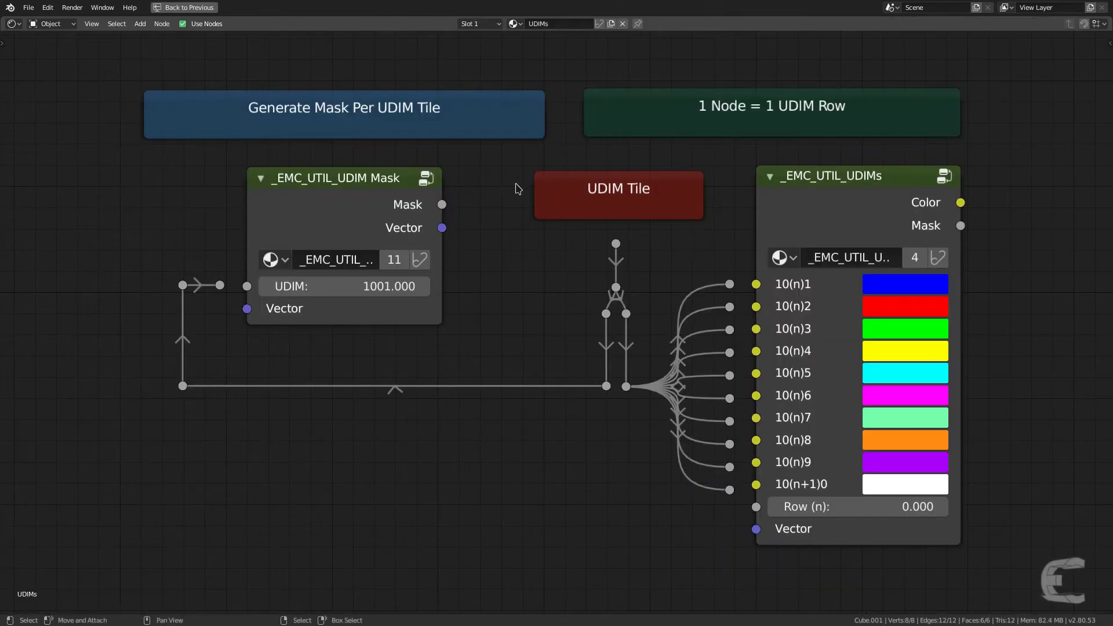
middle_drag(781, 229, 500, 205)
scroll(593, 192, up, 3)
drag(554, 117, 601, 123)
right_click(601, 124)
middle_drag(622, 174, 588, 181)
scroll(571, 149, down, 2)
scroll(576, 171, down, 1)
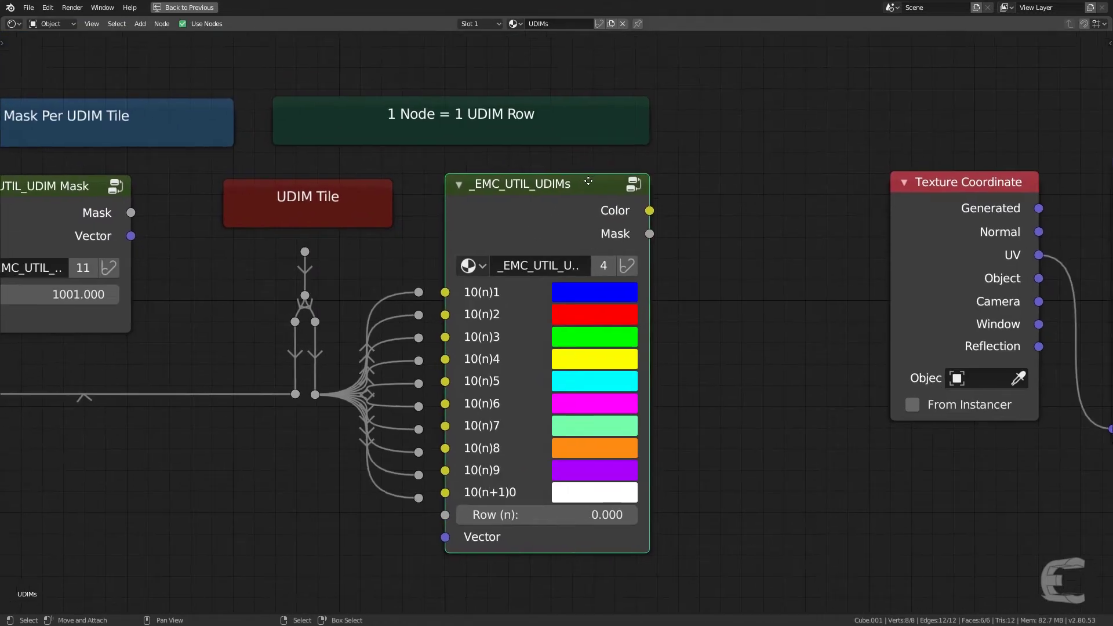
scroll(488, 129, up, 1)
drag(456, 108, 484, 106)
right_click(485, 106)
scroll(471, 151, down, 4)
scroll(580, 301, up, 3)
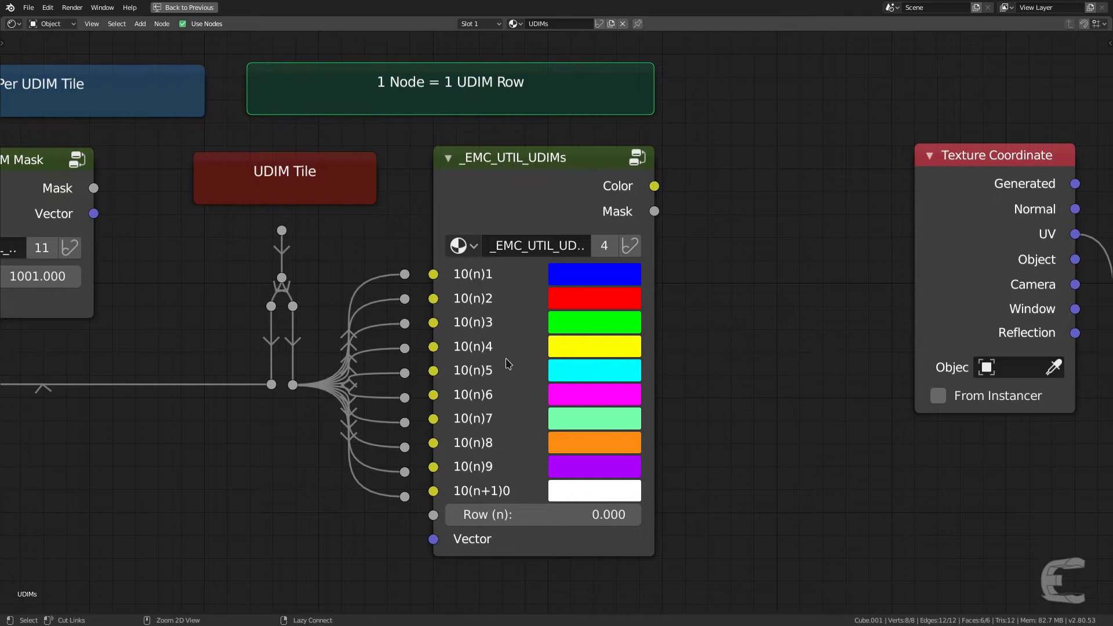
Examine the tile numbering of the UDIM grid.png image in an enlarged image editor.
key(ctrl+space)
middle_drag(43, 508, 268, 485)
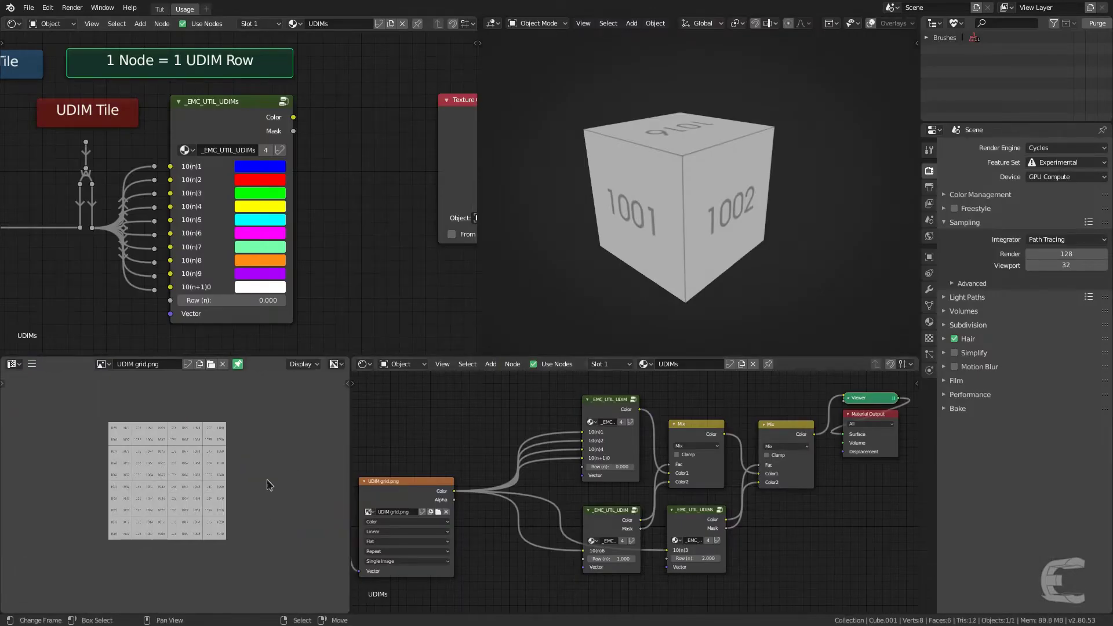
scroll(185, 482, up, 4)
middle_drag(185, 481, 239, 473)
key(ctrl+space)
scroll(673, 436, up, 2)
scroll(676, 434, up, 1)
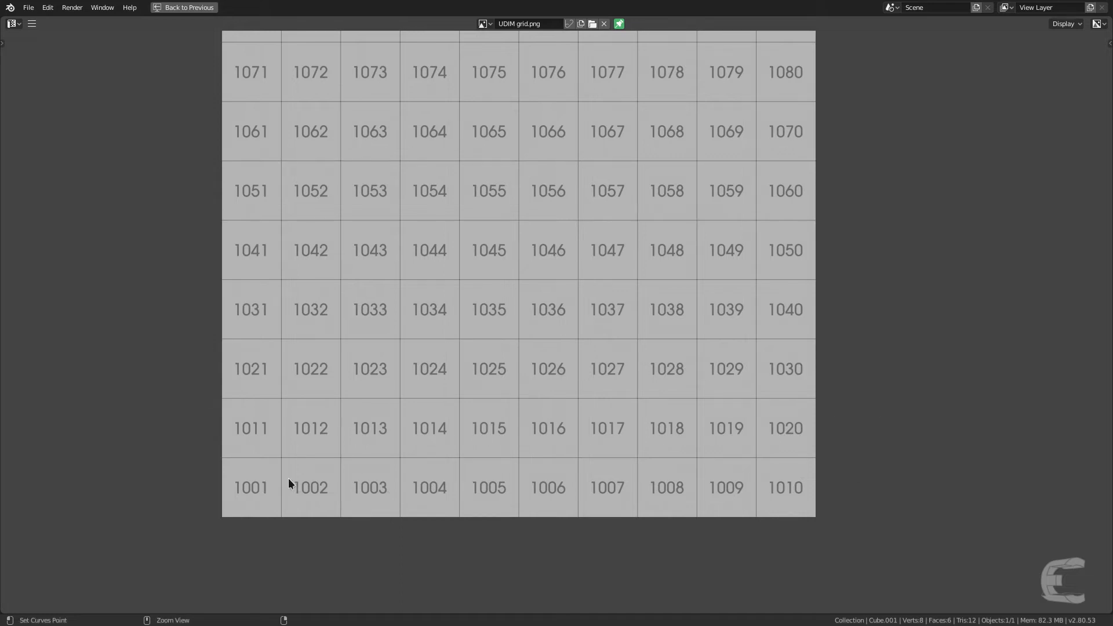
Compare the 10(n) color inputs and Row (n) value of the _EMC_UTIL_UDIMs node with the tile rows of the UDIM grid image.
key(ctrl+space)
key(ctrl+space)
scroll(494, 296, up, 2)
middle_drag(465, 298, 496, 256)
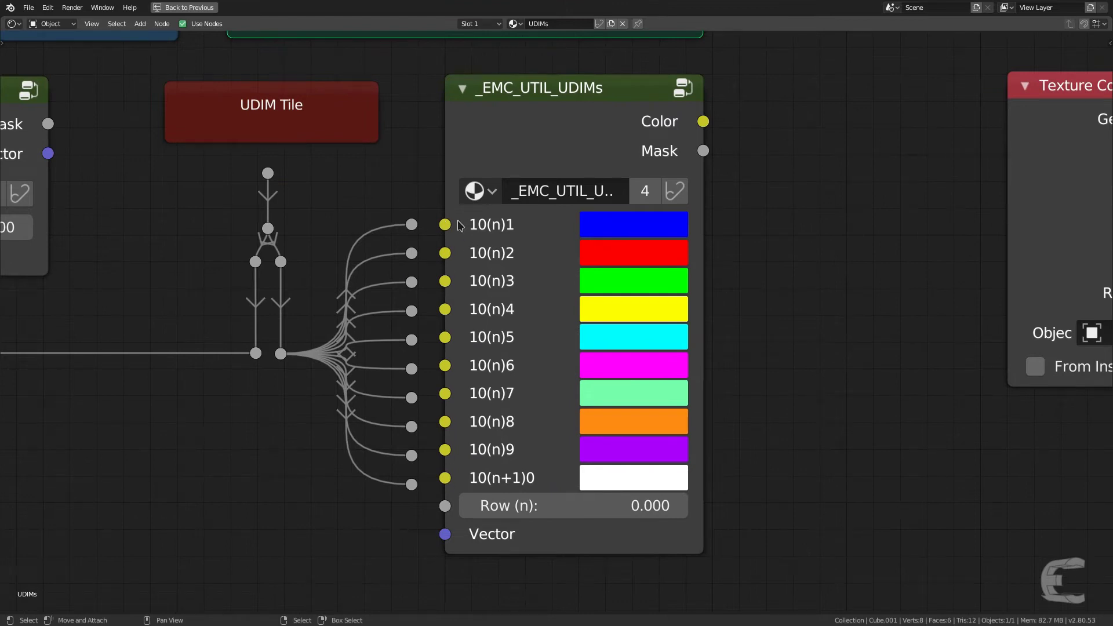
scroll(491, 461, down, 4)
key(ctrl+space)
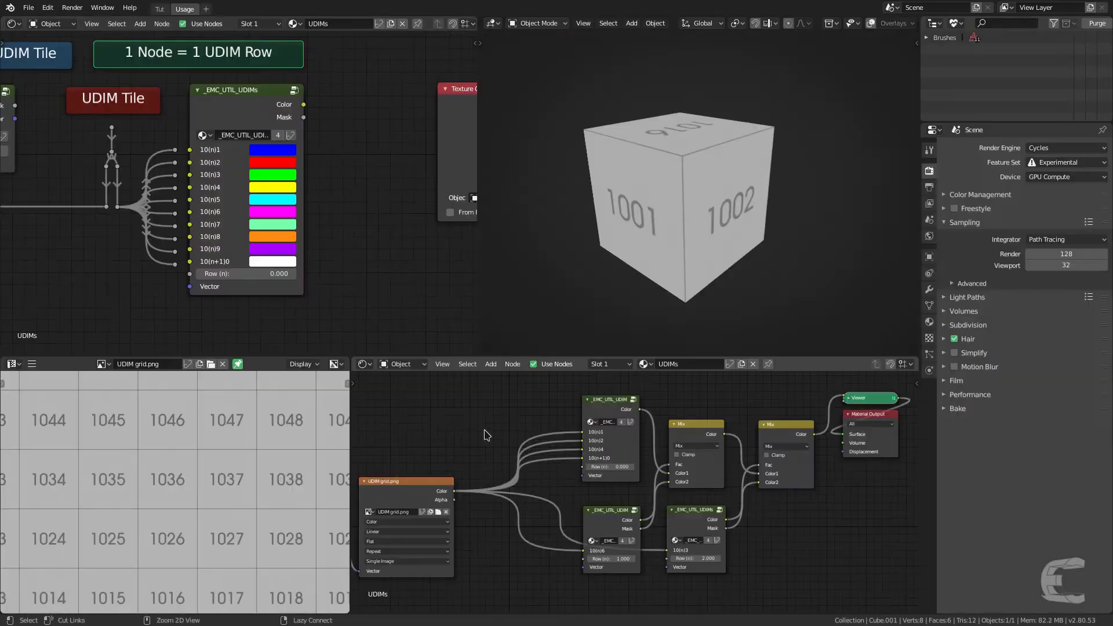
scroll(228, 484, down, 4)
middle_drag(204, 487, 251, 435)
scroll(252, 449, up, 3)
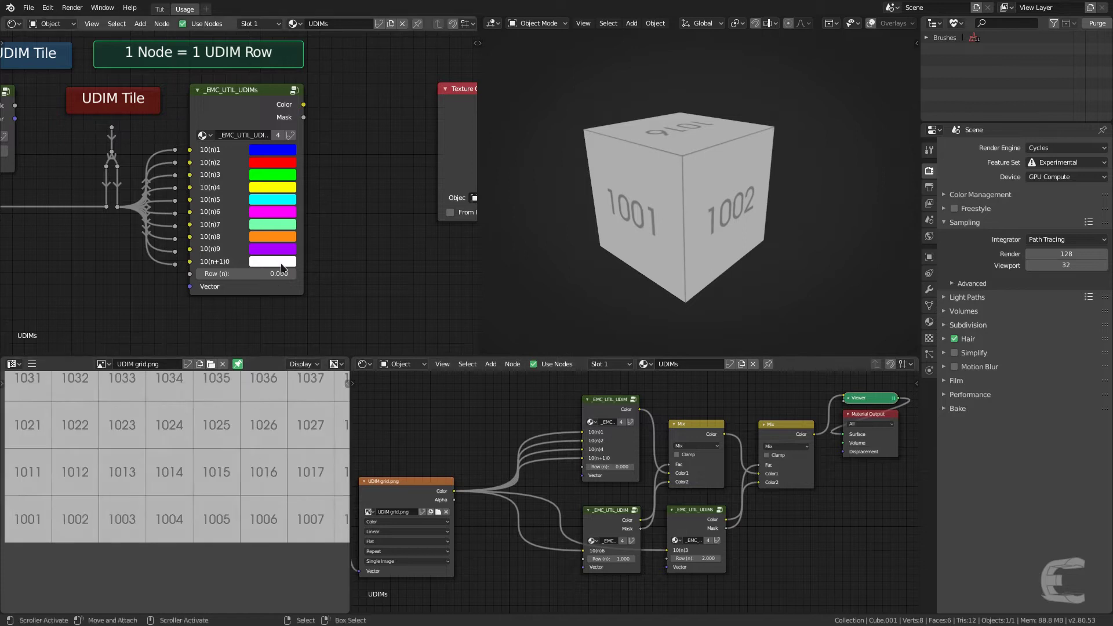
scroll(281, 267, up, 2)
scroll(219, 462, up, 2)
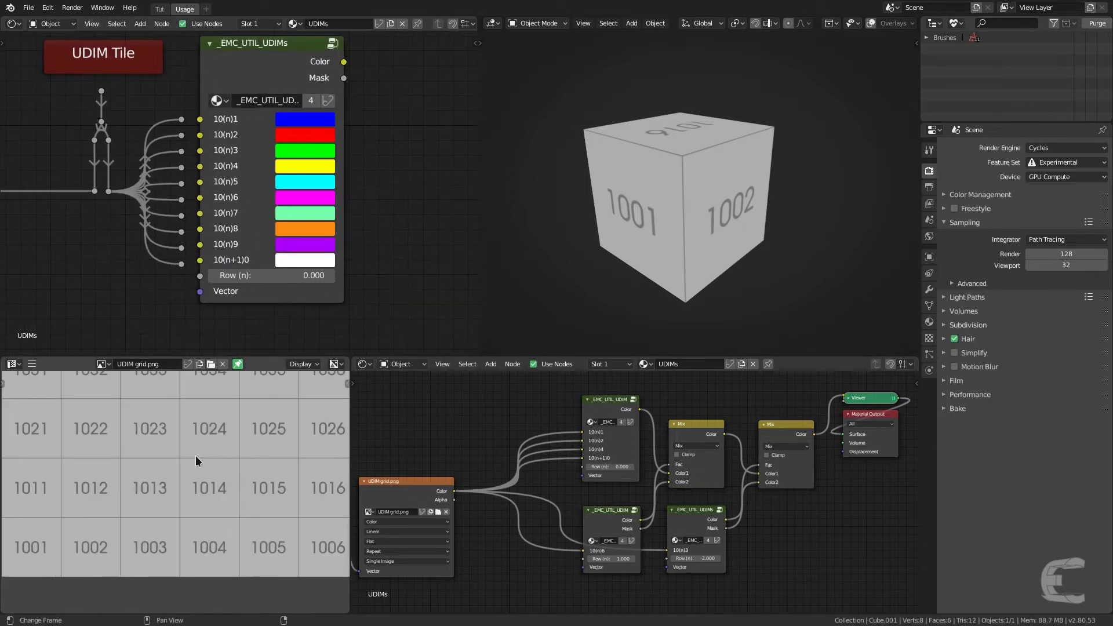
middle_drag(161, 435, 212, 459)
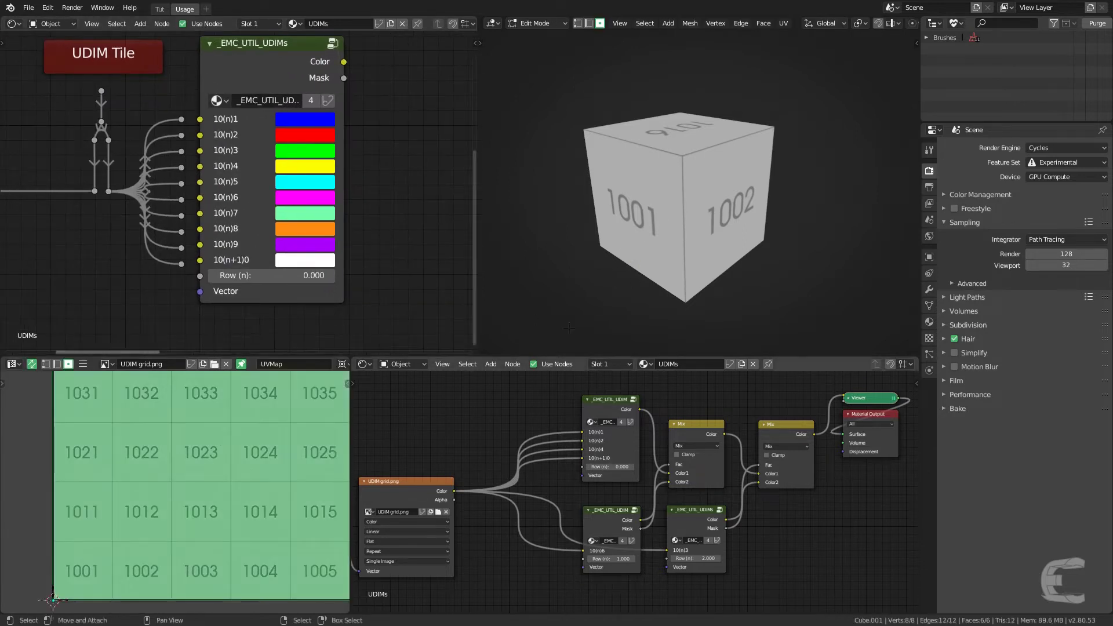
Set Row (n) of the _EMC_UTIL_UDIMs node to 2 to address the row containing tile 1023.
scroll(226, 452, up, 2)
middle_drag(243, 428, 219, 481)
scroll(220, 468, up, 1)
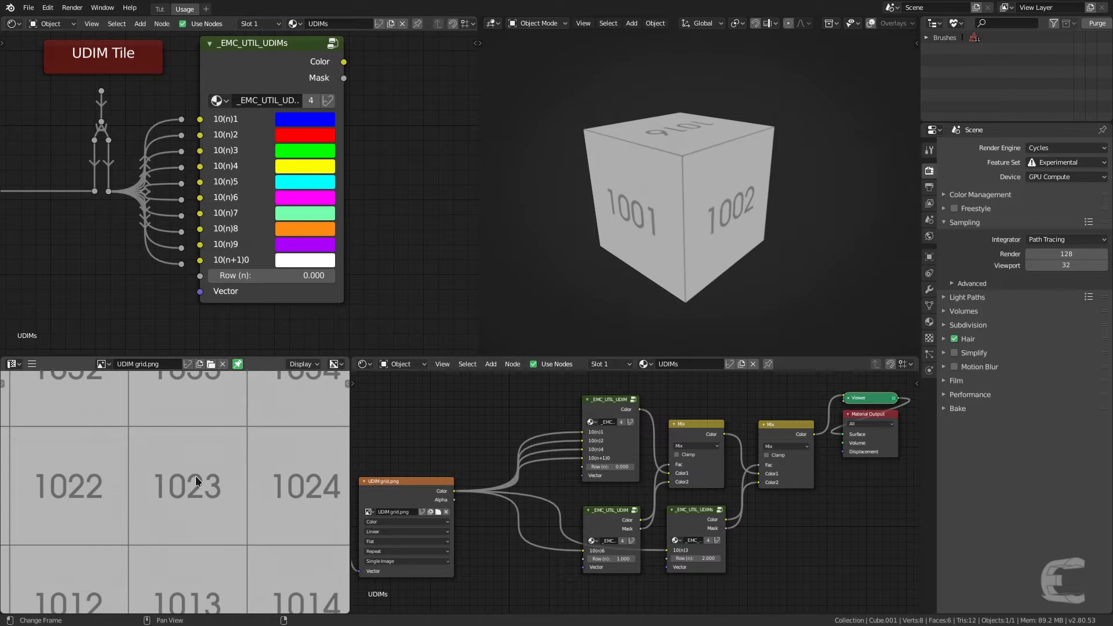
click(288, 273)
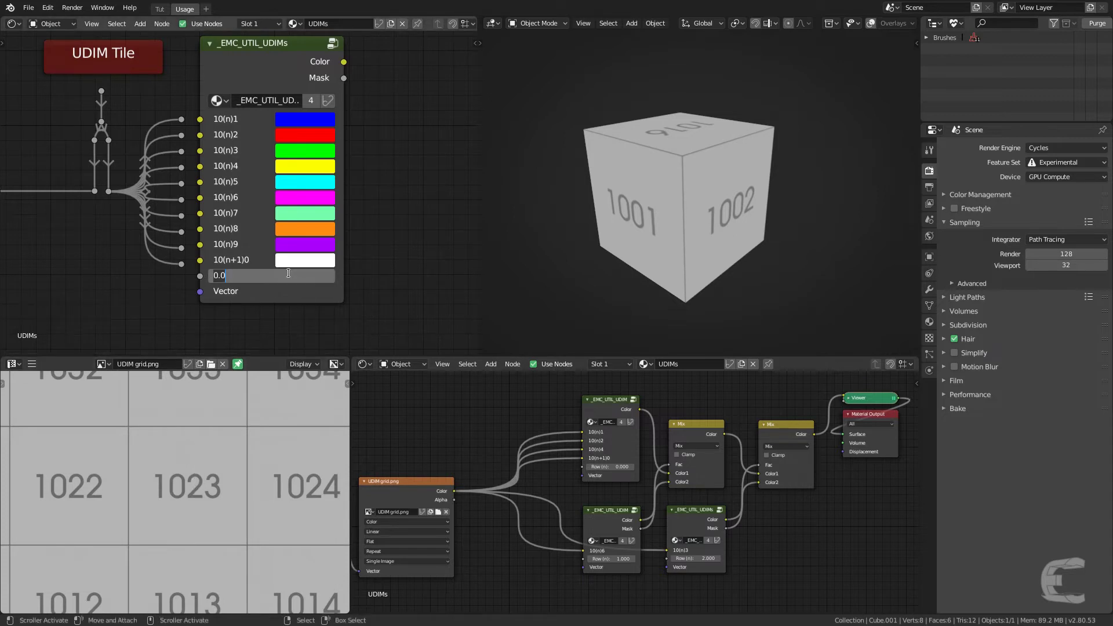
text(2)
key(Return)
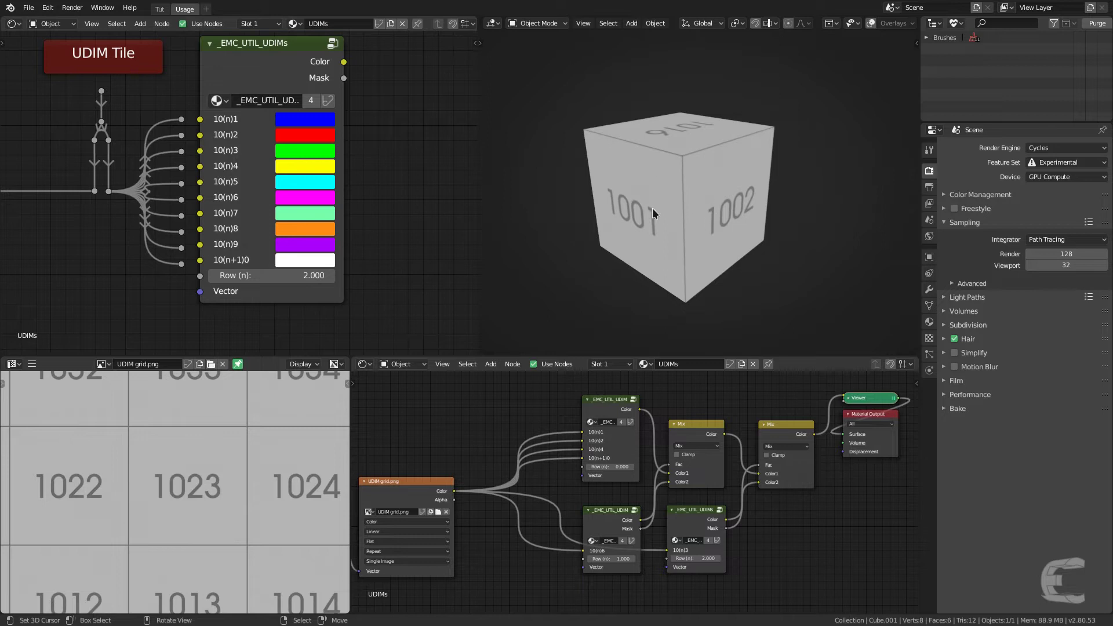
Preview the _EMC_UTIL_UDIMs node's Color output on the cube, viewing the face mapped to tile 1023.
middle_drag(607, 219, 509, 207)
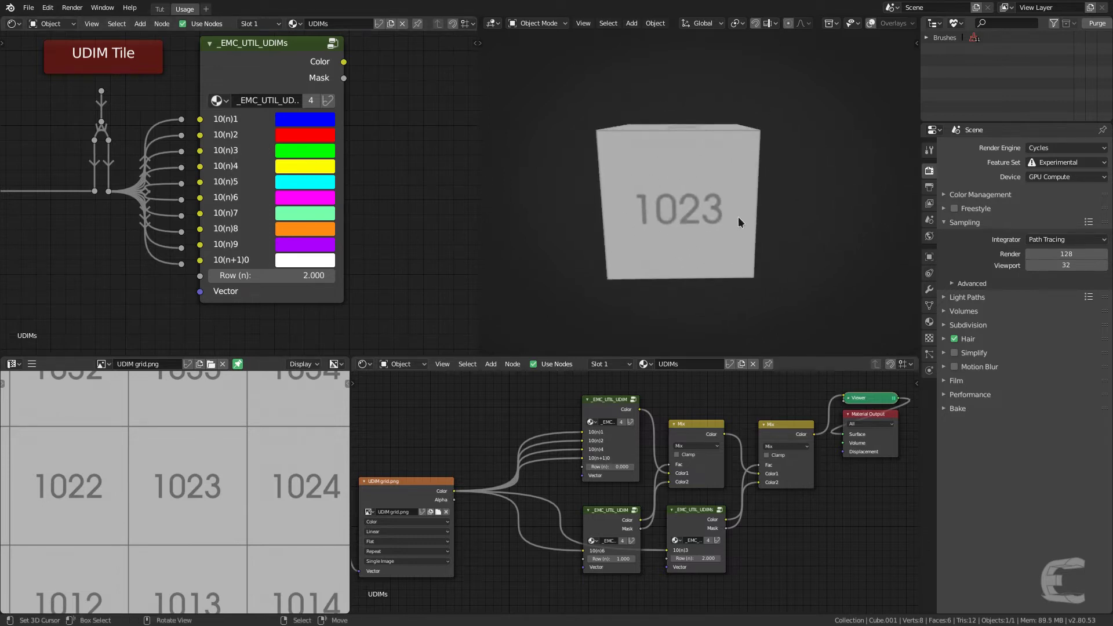
ctrl+shift+click(277, 73)
middle_drag(648, 181, 696, 174)
scroll(687, 190, down, 2)
scroll(694, 230, down, 2)
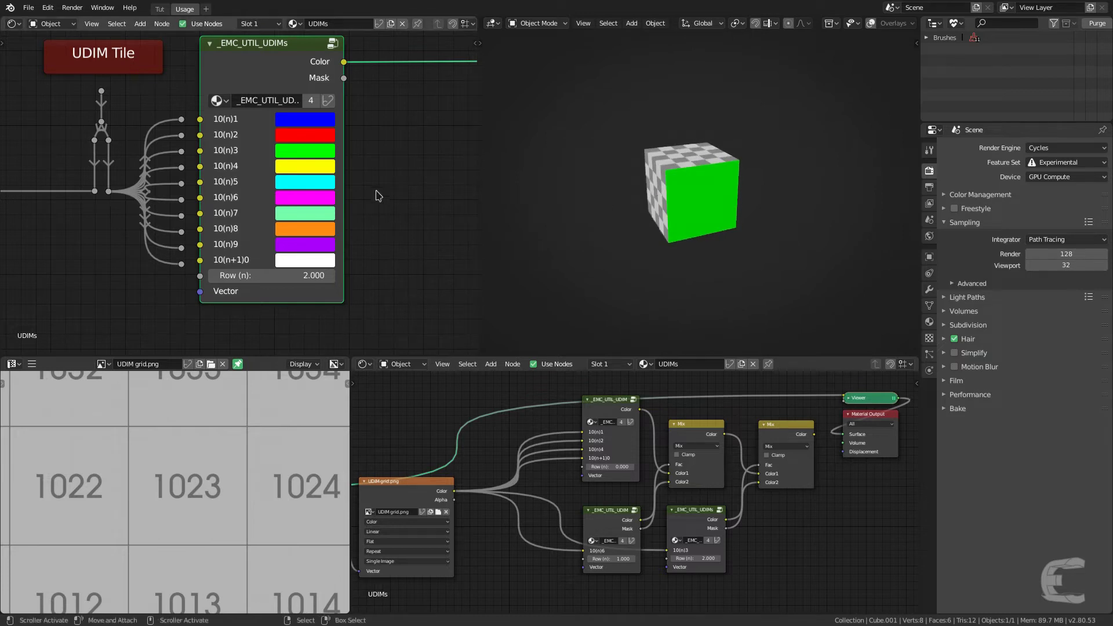
Set Row (n) of the _EMC_UTIL_UDIMs node to 0 and compare the colored cube faces with the first grid row.
click(287, 273)
text(0)
key(Return)
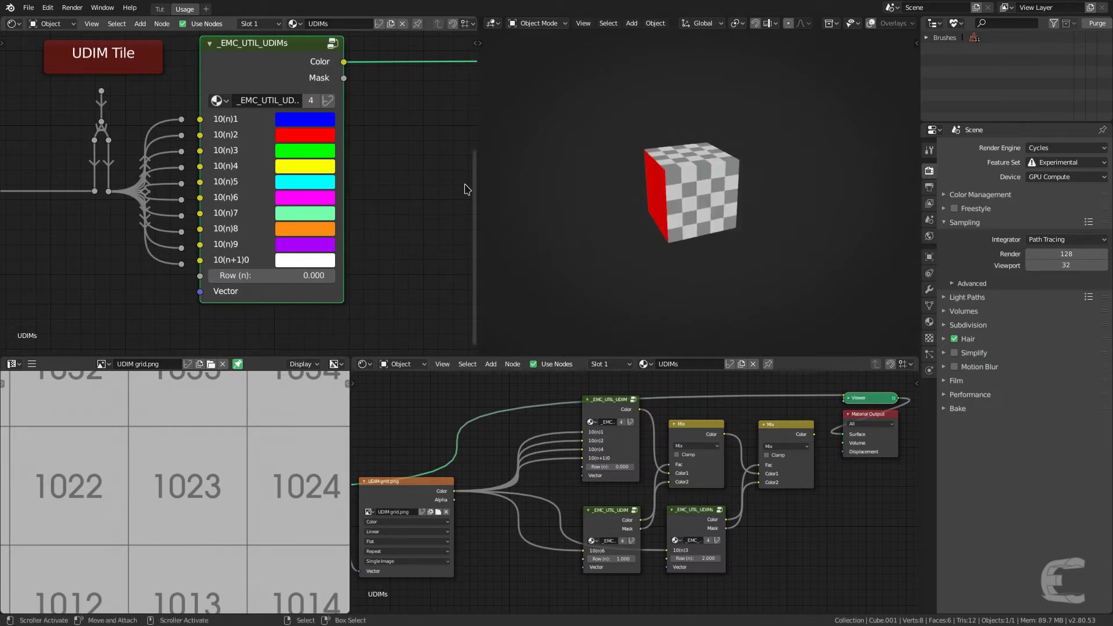
middle_drag(629, 183, 724, 203)
scroll(724, 205, up, 4)
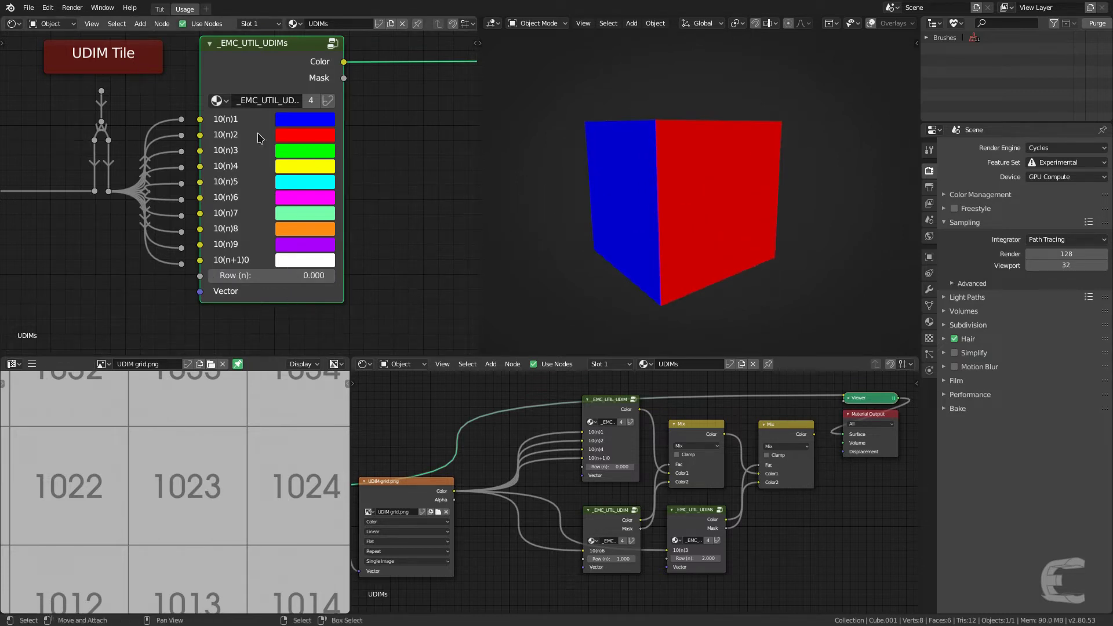
scroll(149, 524, down, 4)
scroll(196, 486, up, 3)
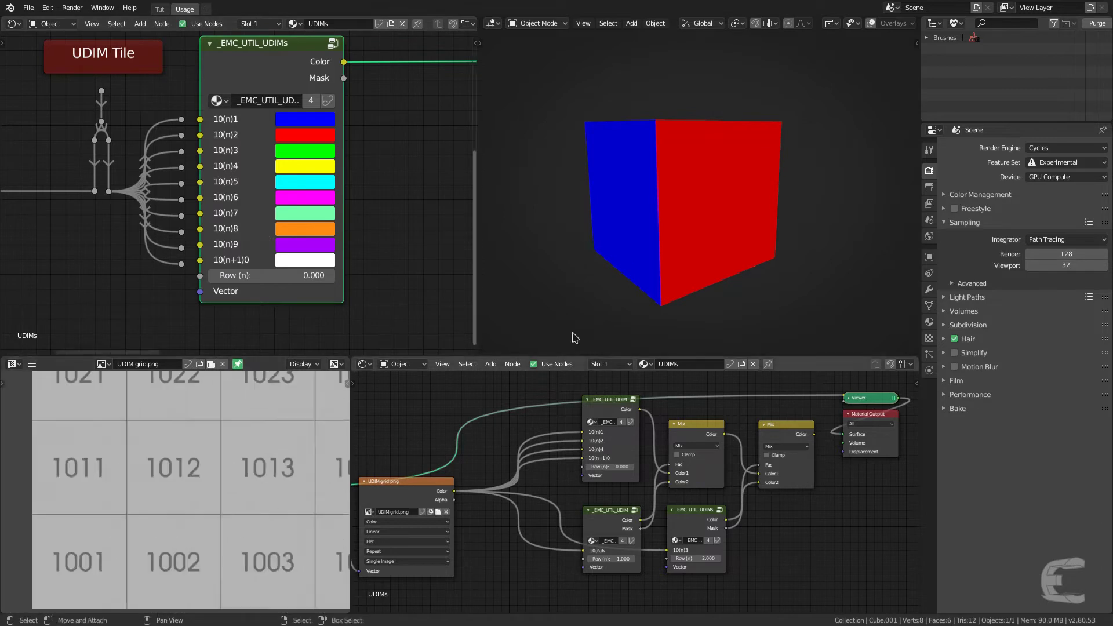
View the cube's 1001 face, and preview the last Mix node's output on the cube.
middle_drag(571, 335, 708, 241)
middle_drag(698, 187, 736, 163)
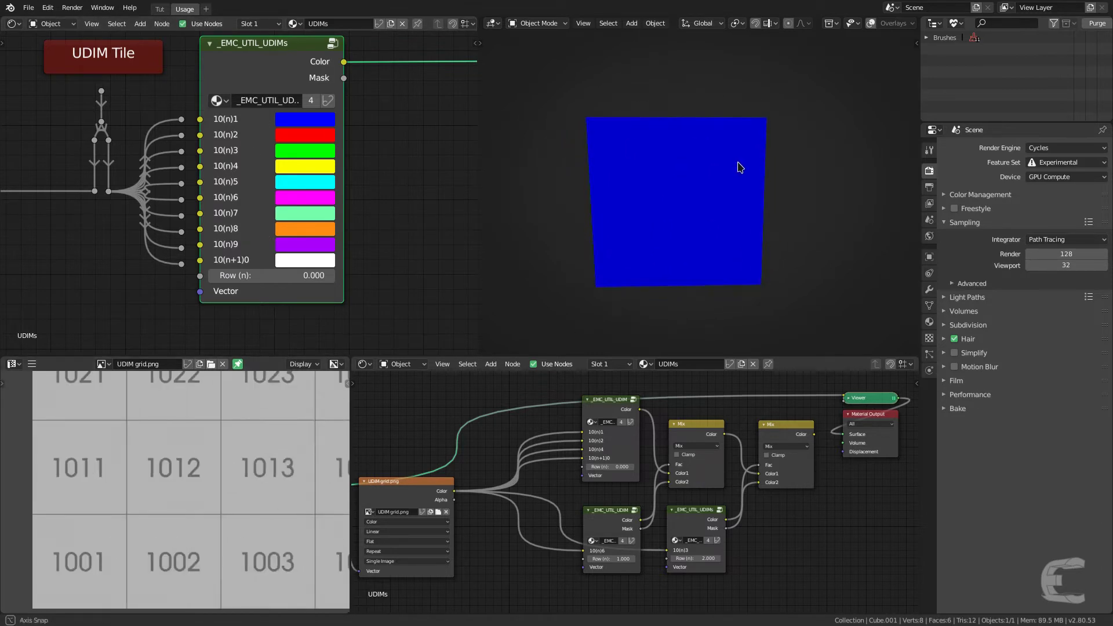
ctrl+shift+click(788, 425)
middle_drag(687, 197, 640, 238)
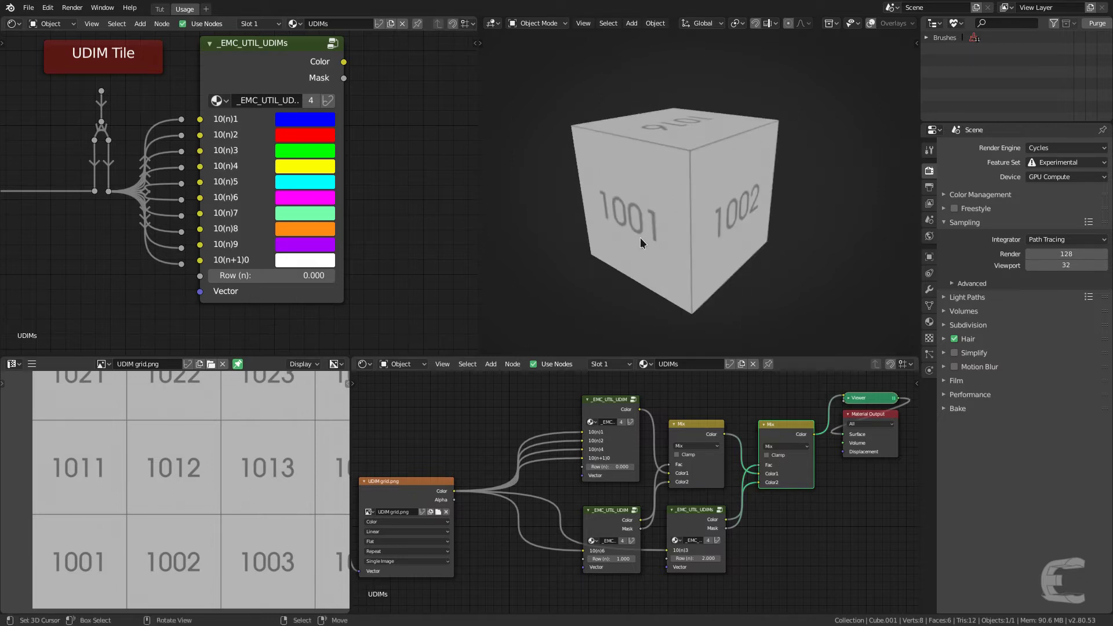
Set the UDIM value of the _EMC_UTIL_UDIM Mask node to 1023.
middle_drag(56, 157, 416, 199)
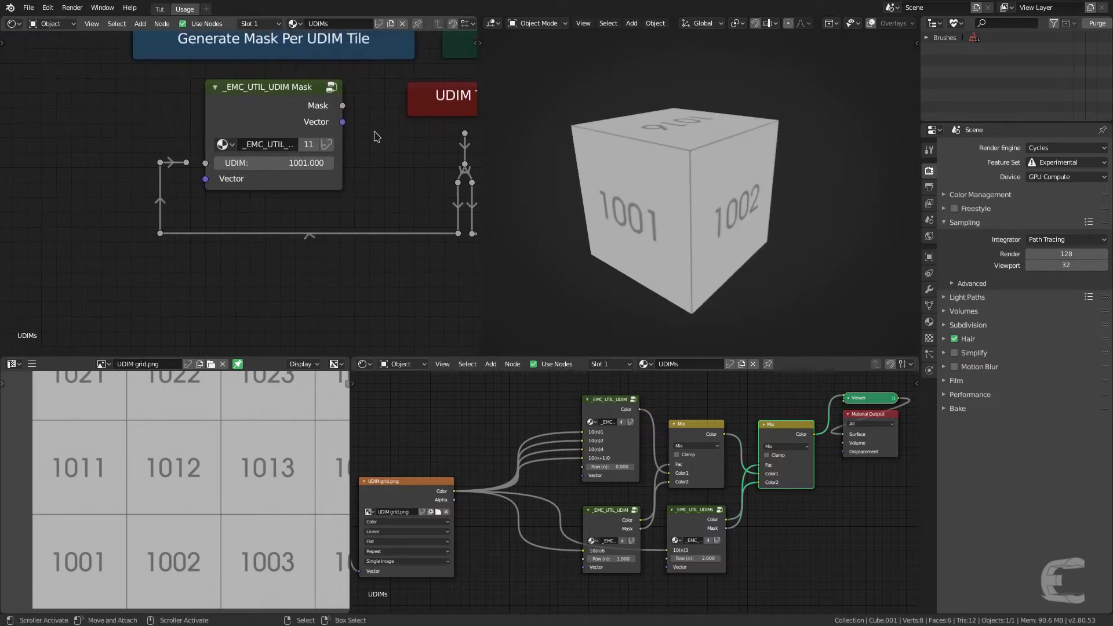
middle_drag(377, 137, 385, 185)
key(ctrl+space)
middle_drag(631, 220, 540, 210)
click(489, 232)
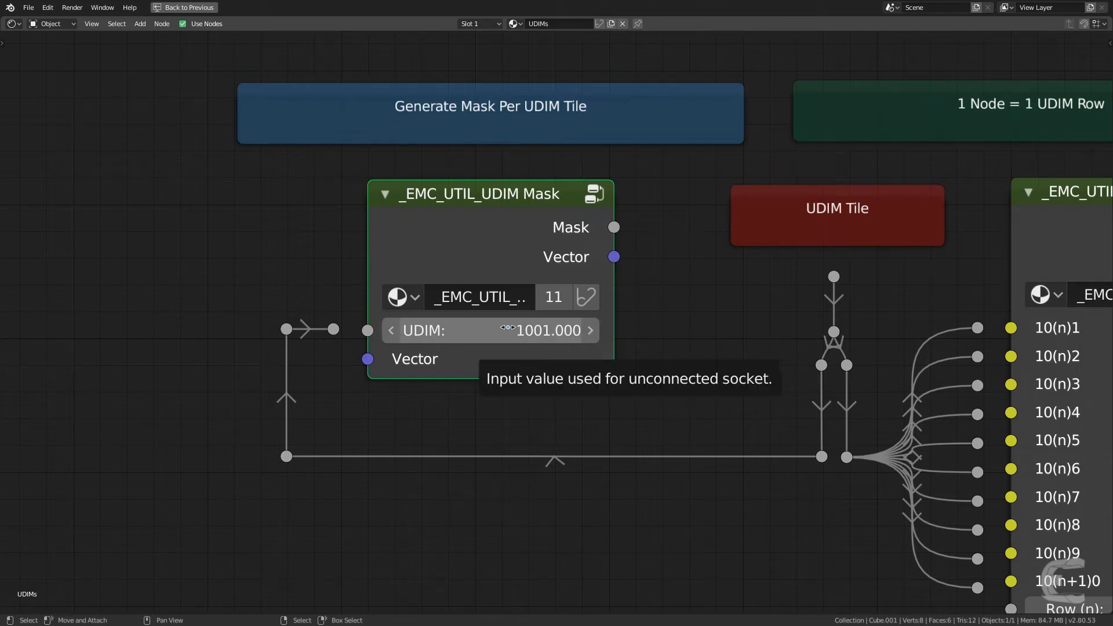
click(508, 329)
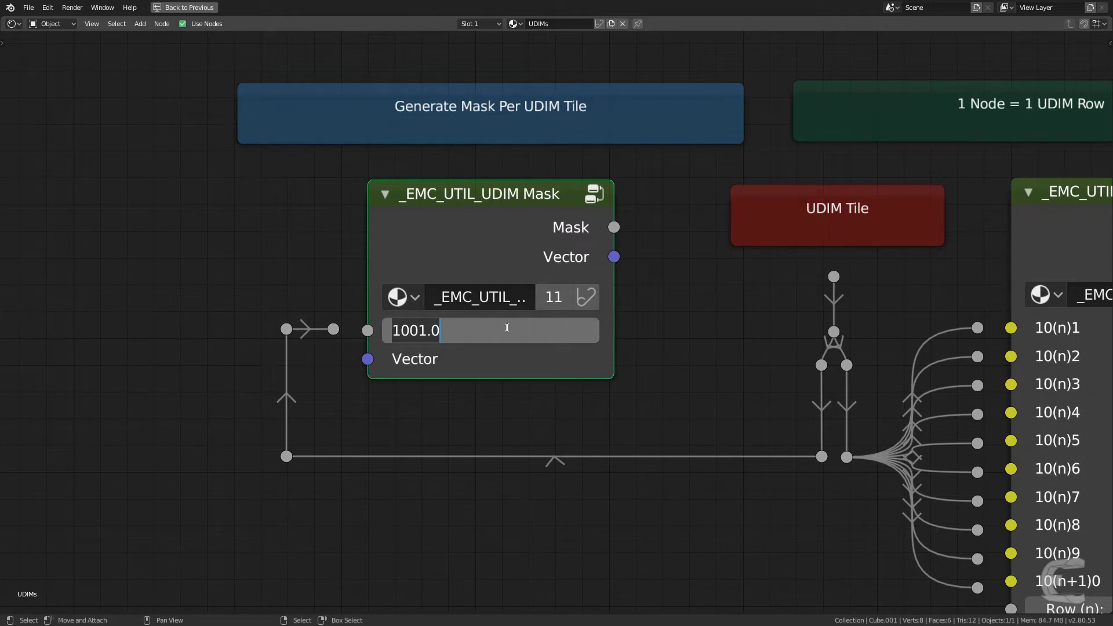
text(1023)
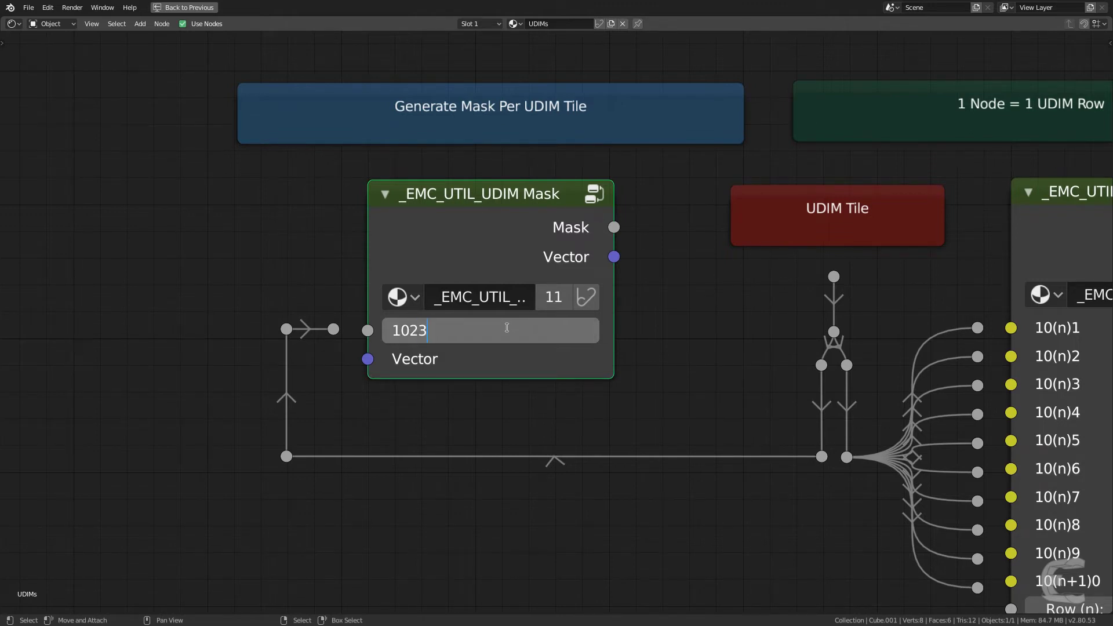
key(Return)
key(ctrl+space)
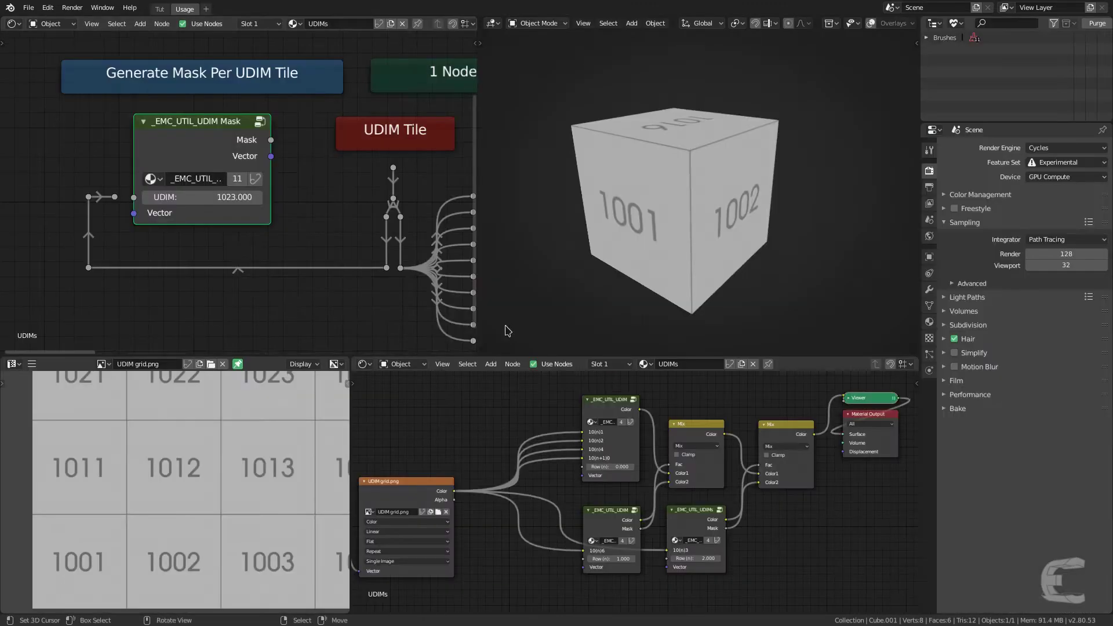
Preview the _EMC_UTIL_UDIM Mask node's Mask output on the cube and inspect the 1023 face.
ctrl+shift+click(238, 156)
mouse_move(688, 212)
middle_down()
mouse_move(497, 209)
mouse_move(699, 195)
middle_up()
middle_drag(761, 180, 738, 203)
key(Home)
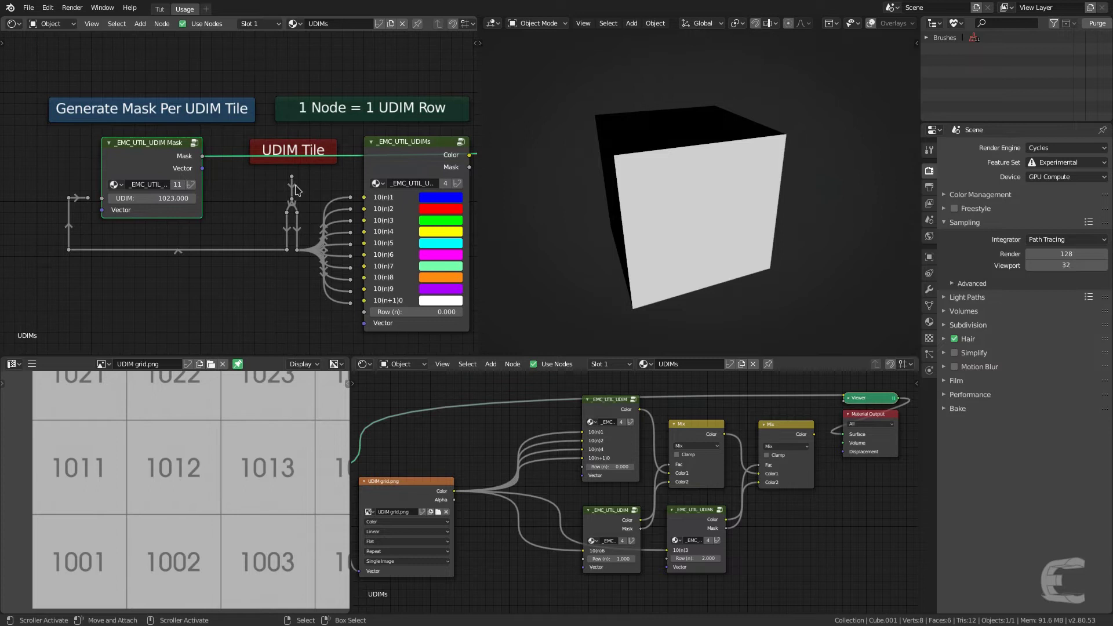
Compare the single-tile _EMC_UTIL_UDIM Mask node with the row-based _EMC_UTIL_UDIMs node in an enlarged node editor.
key(ctrl+space)
scroll(544, 259, up, 3)
middle_drag(544, 259, 569, 229)
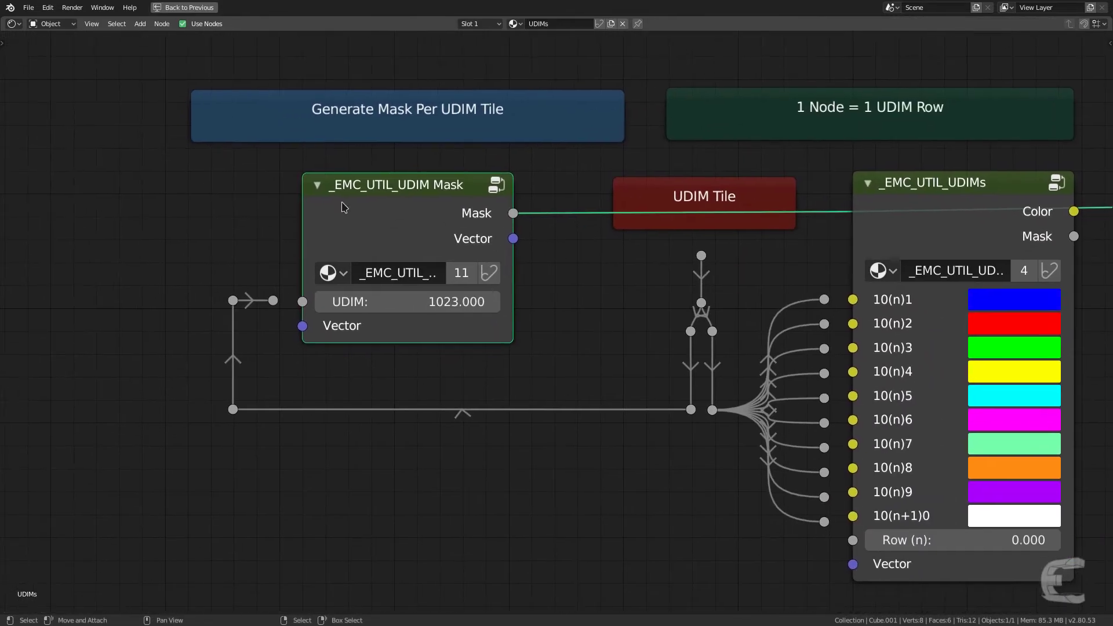
middle_drag(508, 273, 408, 245)
click(856, 182)
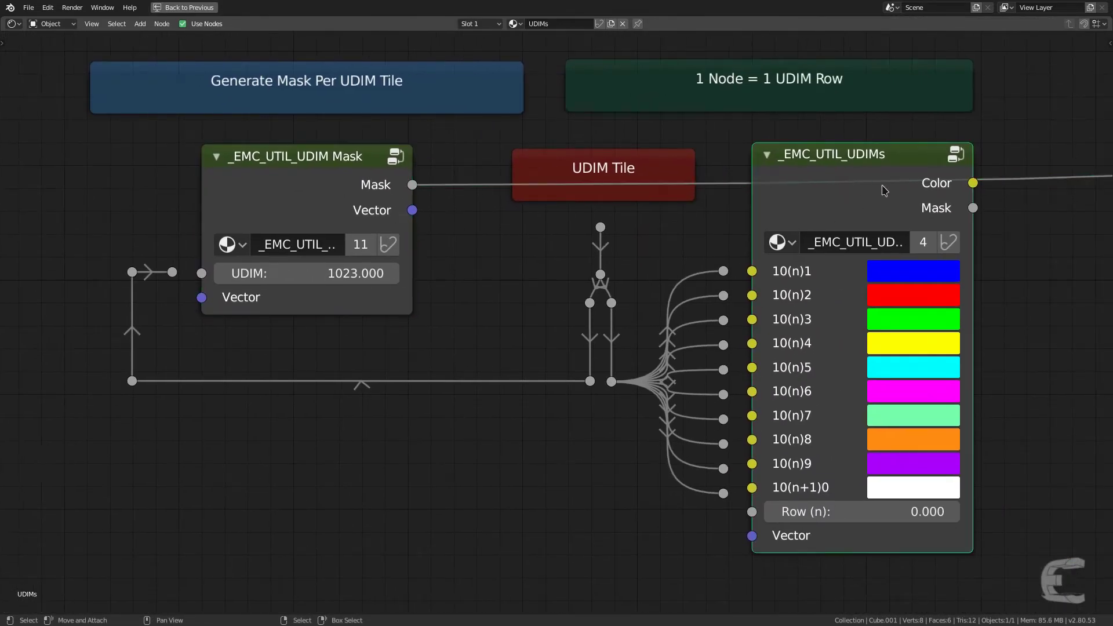
click(304, 184)
scroll(580, 236, up, 1)
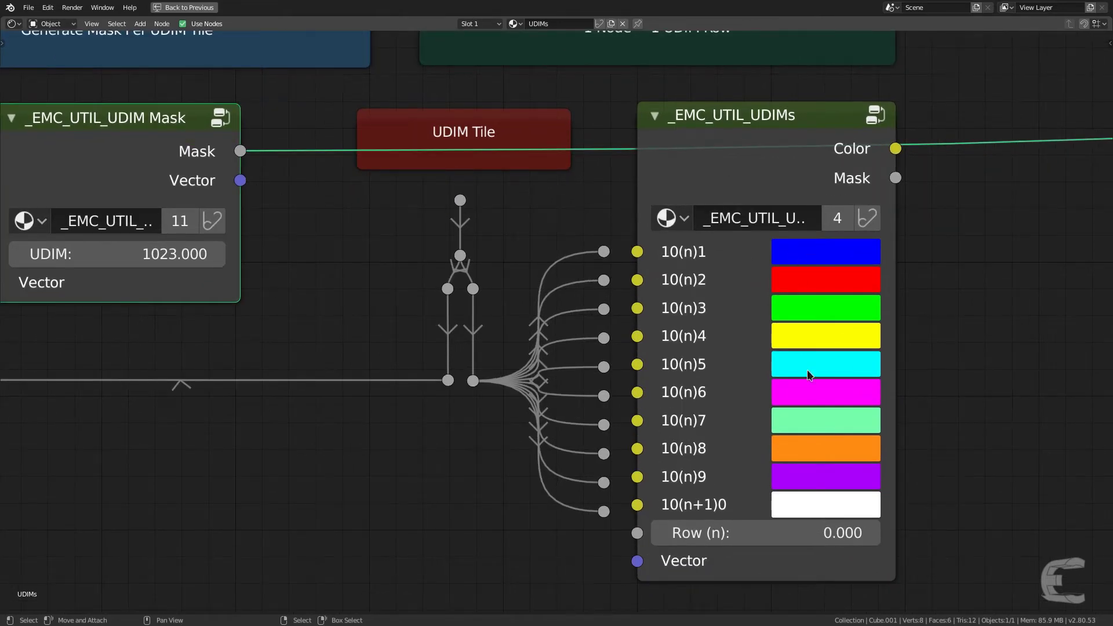
scroll(290, 232, down, 1)
middle_drag(266, 216, 411, 245)
drag(413, 200, 532, 242)
scroll(734, 274, down, 1)
scroll(733, 278, down, 1)
click(659, 225)
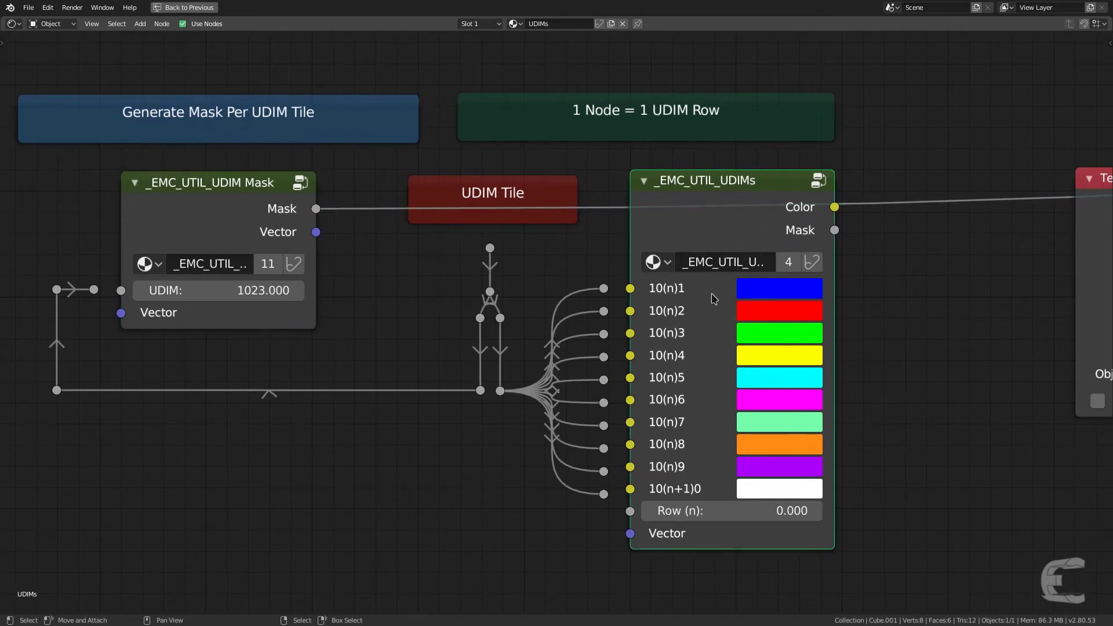
middle_drag(726, 306, 554, 253)
scroll(603, 300, up, 3)
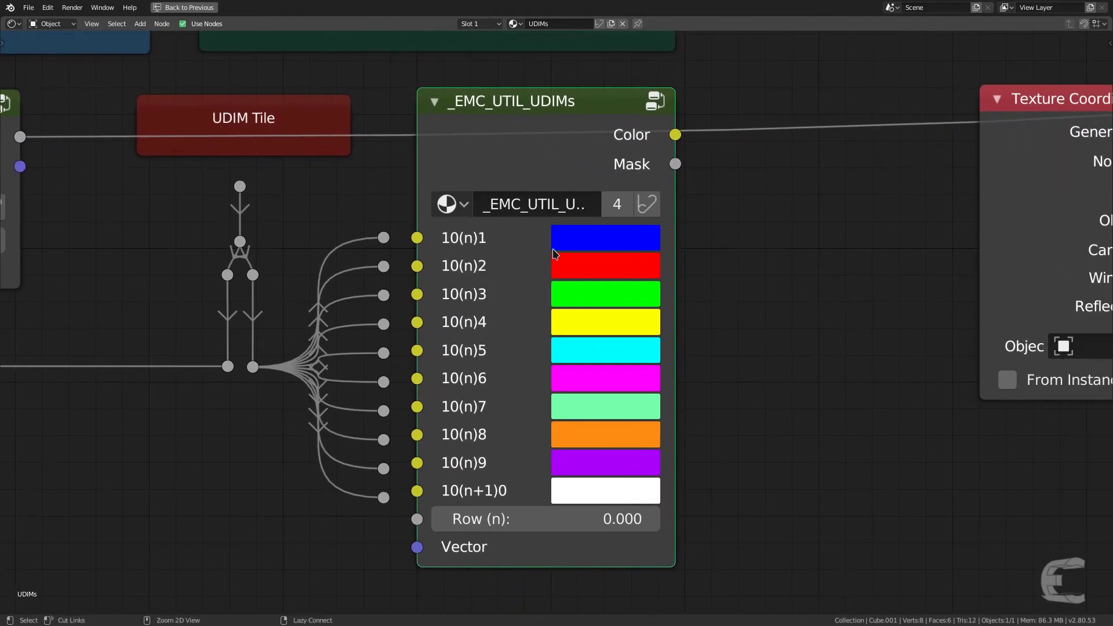
Preview the last Mix node's output on the cube and inspect its numbered UDIM faces.
key(ctrl+space)
scroll(302, 255, down, 5)
middle_drag(296, 251, 380, 236)
scroll(421, 229, up, 2)
ctrl+shift+click(393, 154)
ctrl+shift+click(778, 432)
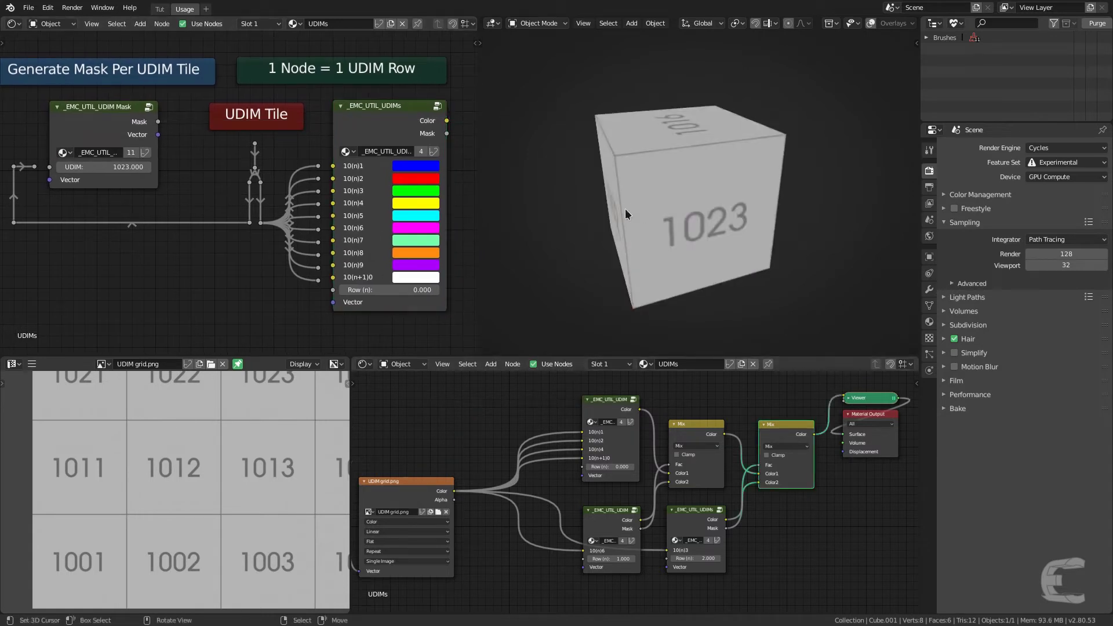
middle_drag(628, 214, 857, 226)
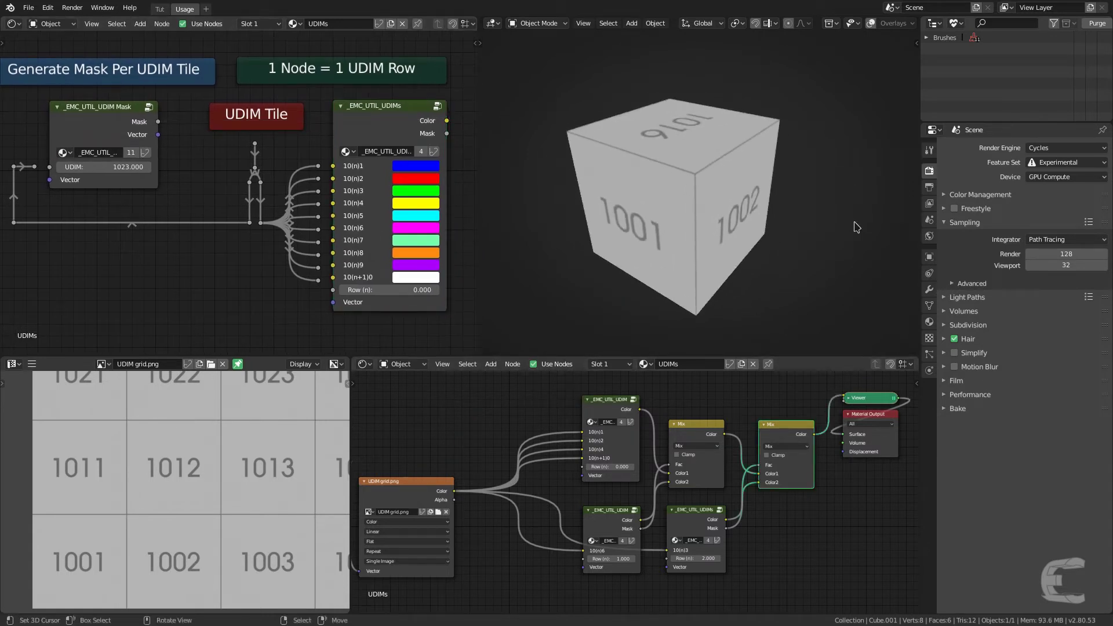
scroll(750, 197, down, 2)
middle_drag(734, 236, 717, 228)
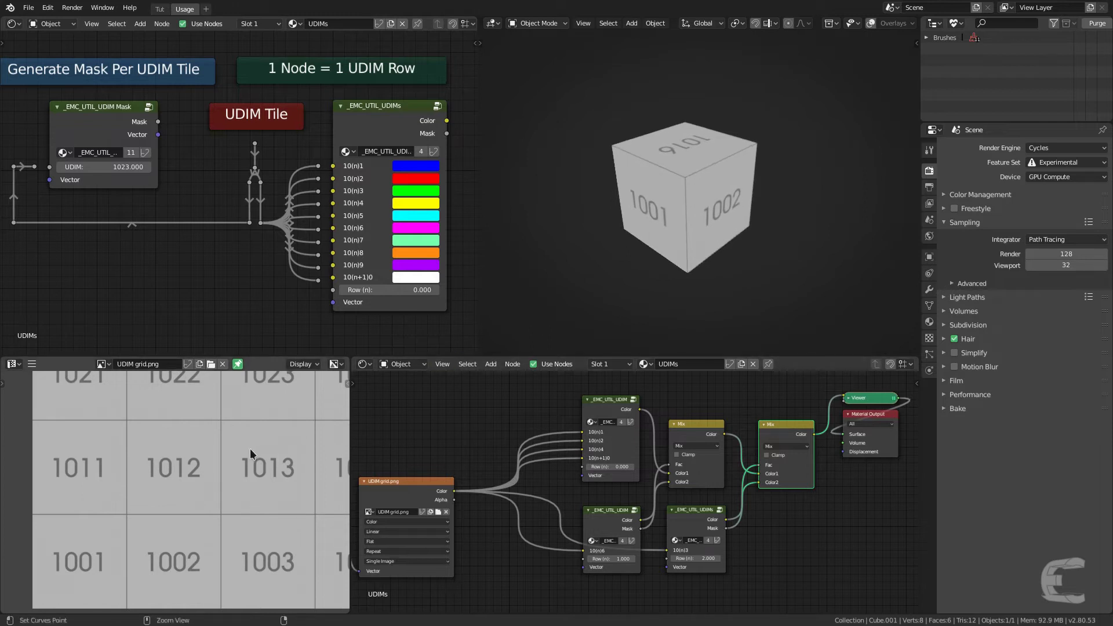
Enter Edit Mode on the cube and view its UV islands against the UDIM grid image in an enlarged editor.
key(ctrl+space)
scroll(624, 309, down, 5)
middle_drag(706, 282, 536, 370)
key(Tab)
scroll(508, 387, down, 2)
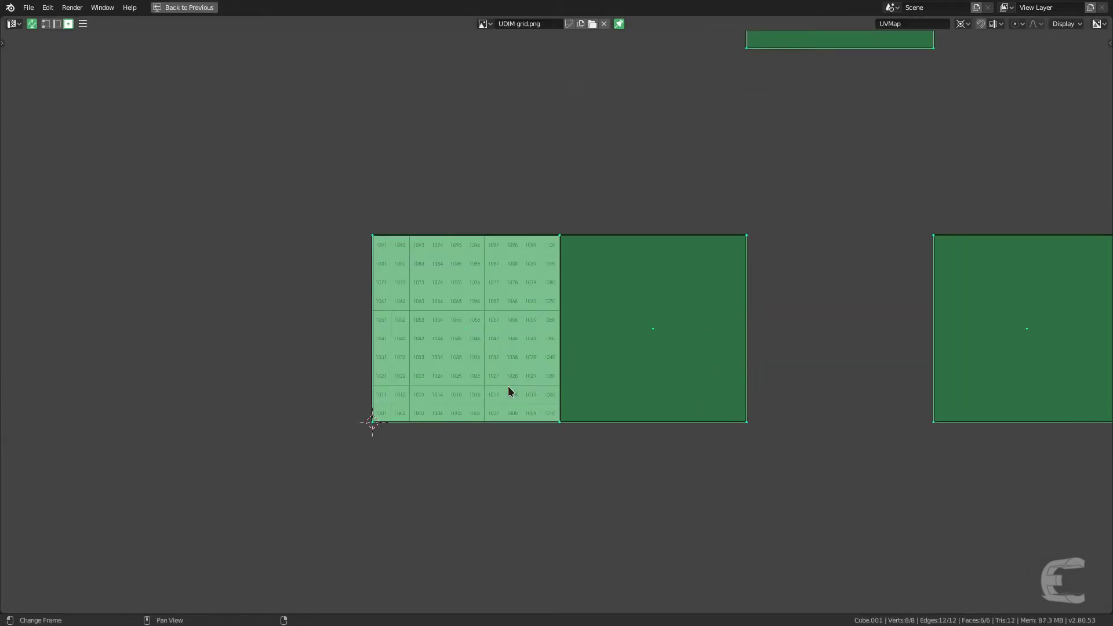
Scale all the cube's UV islands by 0.1 about the 2D cursor so they fit tiles of the UDIM grid image.
text(s.1)
key(Return)
scroll(526, 361, up, 5)
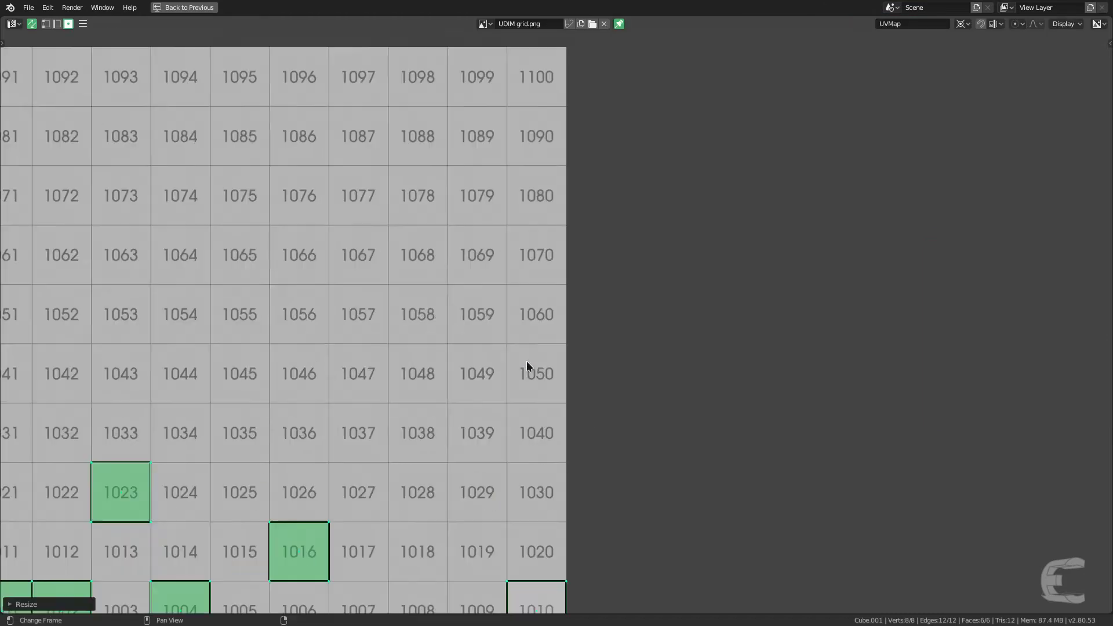
middle_drag(540, 359, 760, 248)
scroll(701, 336, up, 1)
middle_drag(701, 336, 768, 263)
scroll(599, 380, up, 1)
middle_drag(598, 380, 649, 334)
scroll(650, 335, up, 5)
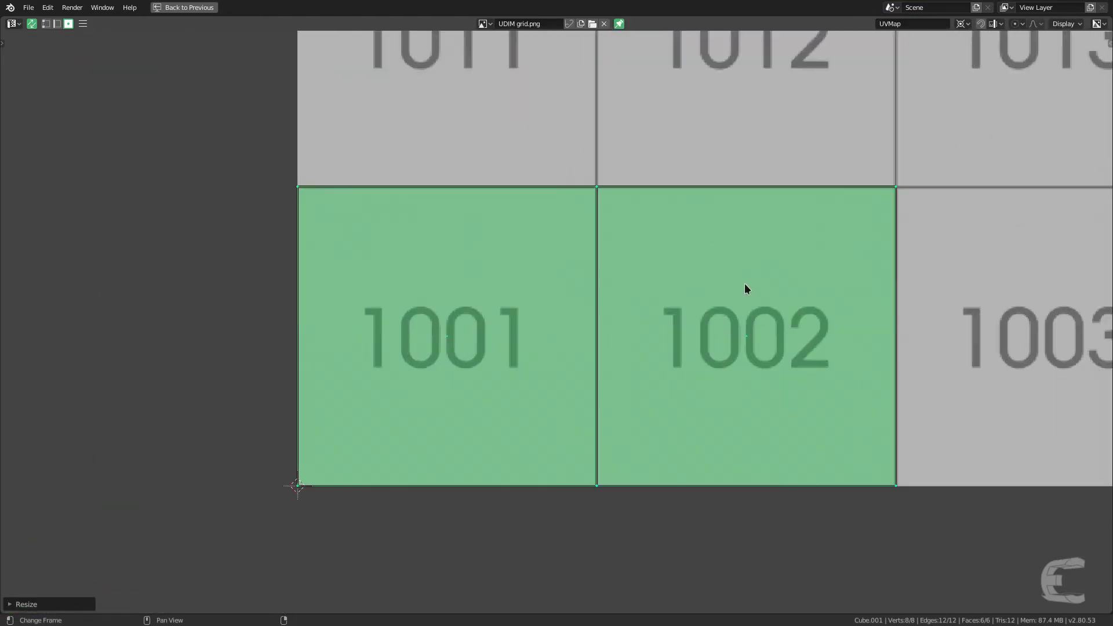
Examine the scaled islands across the UDIM grid image, including tiles 1001 and 1002, and check the list of available images.
scroll(745, 283, down, 6)
middle_drag(718, 224, 520, 389)
scroll(522, 388, down, 2)
middle_drag(666, 229, 631, 322)
click(484, 24)
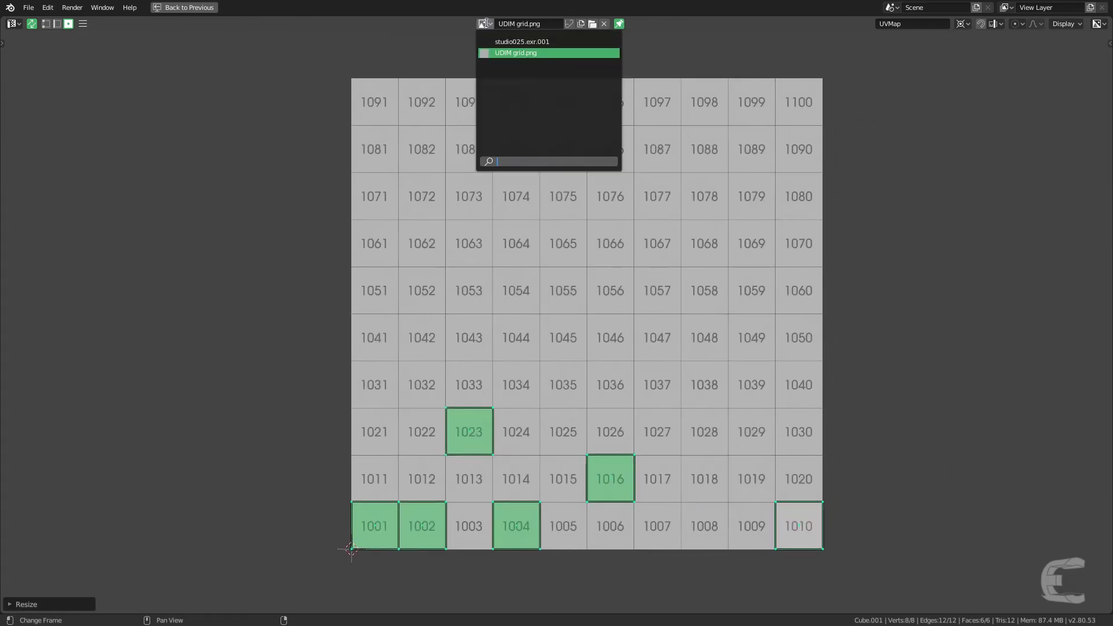
click(388, 51)
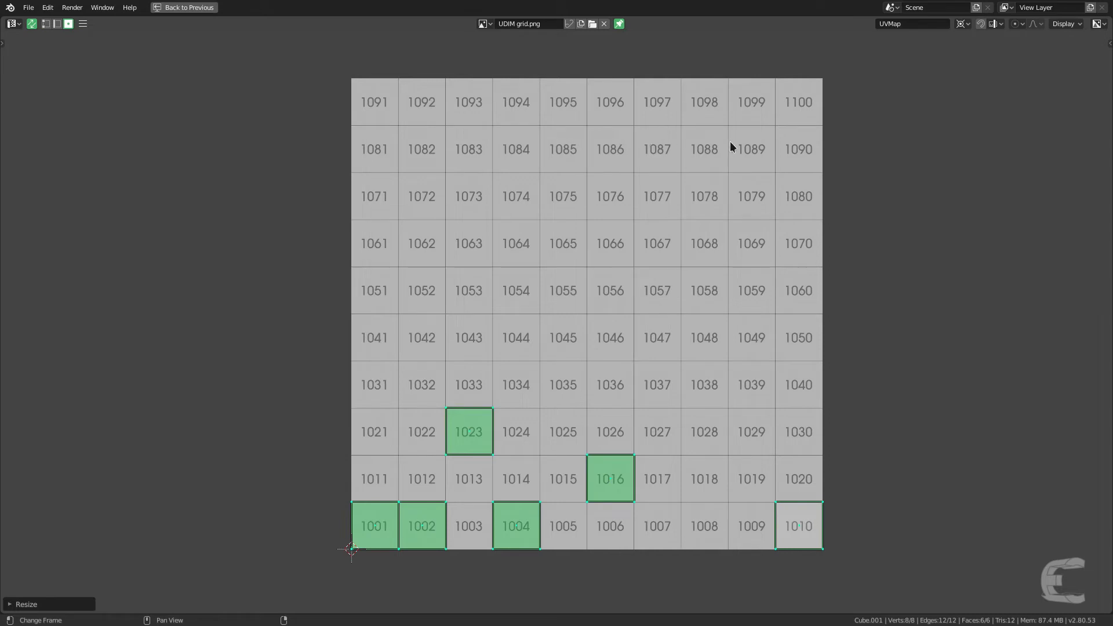
middle_drag(639, 266, 654, 244)
scroll(607, 267, up, 1)
scroll(537, 171, down, 1)
middle_drag(592, 158, 575, 186)
middle_drag(455, 378, 606, 238)
scroll(591, 249, up, 4)
middle_drag(528, 396, 553, 286)
scroll(556, 290, up, 3)
scroll(575, 346, up, 1)
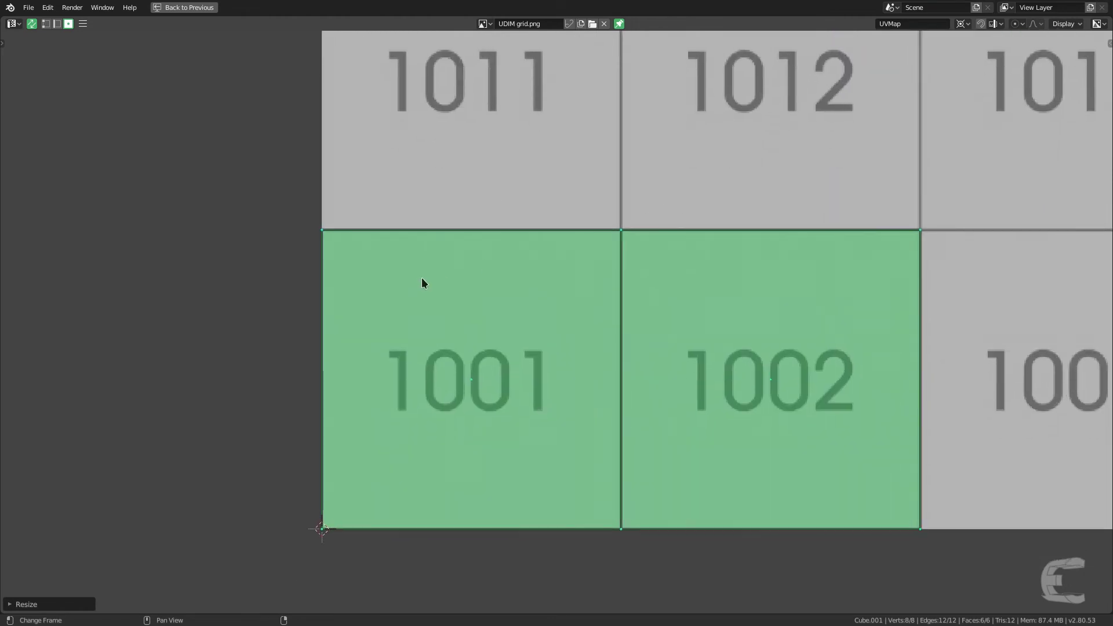
Deselect the UV islands to inspect their edges against tiles 1001 and 1002, and reselect all of them.
key(alt+a)
scroll(576, 348, down, 1)
scroll(790, 367, down, 1)
middle_drag(790, 368, 719, 364)
scroll(574, 320, up, 2)
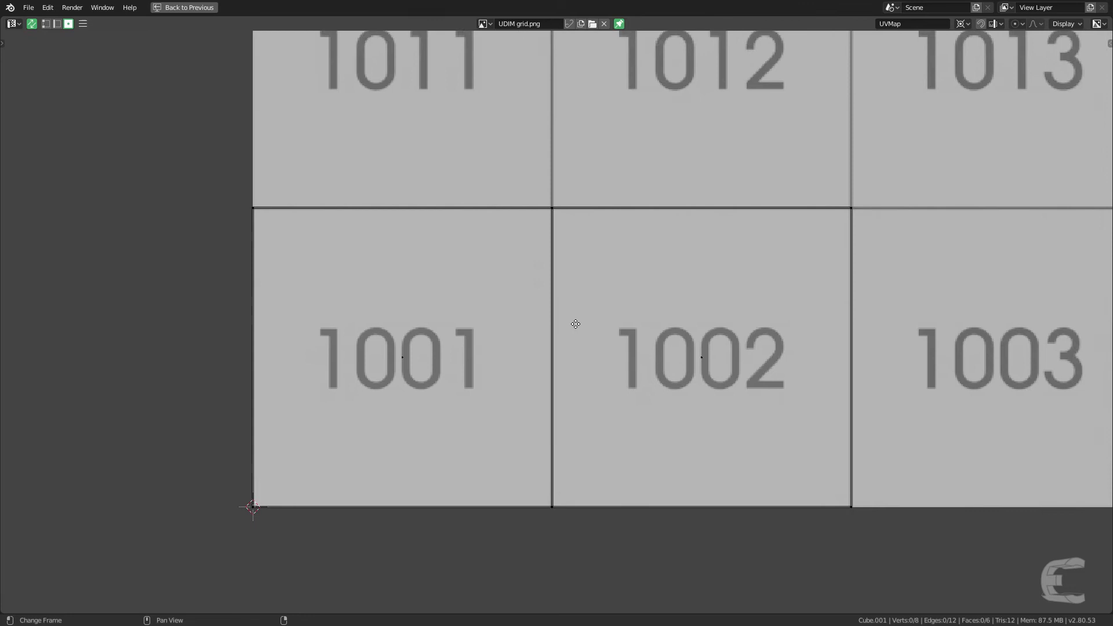
scroll(596, 395, up, 1)
middle_drag(579, 313, 679, 200)
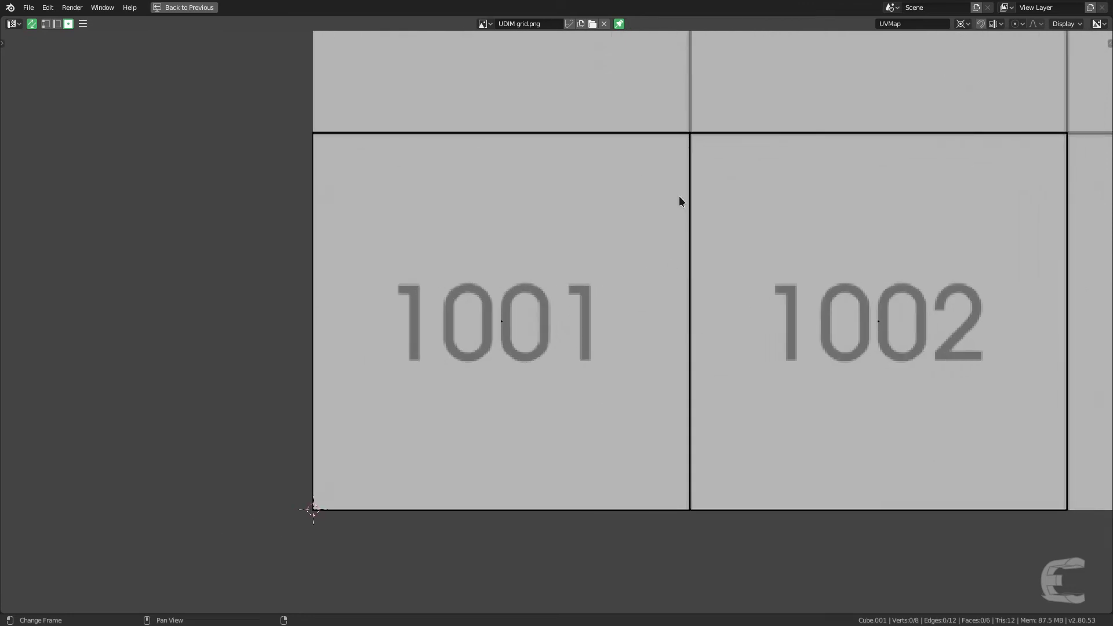
scroll(617, 226, down, 2)
key(a)
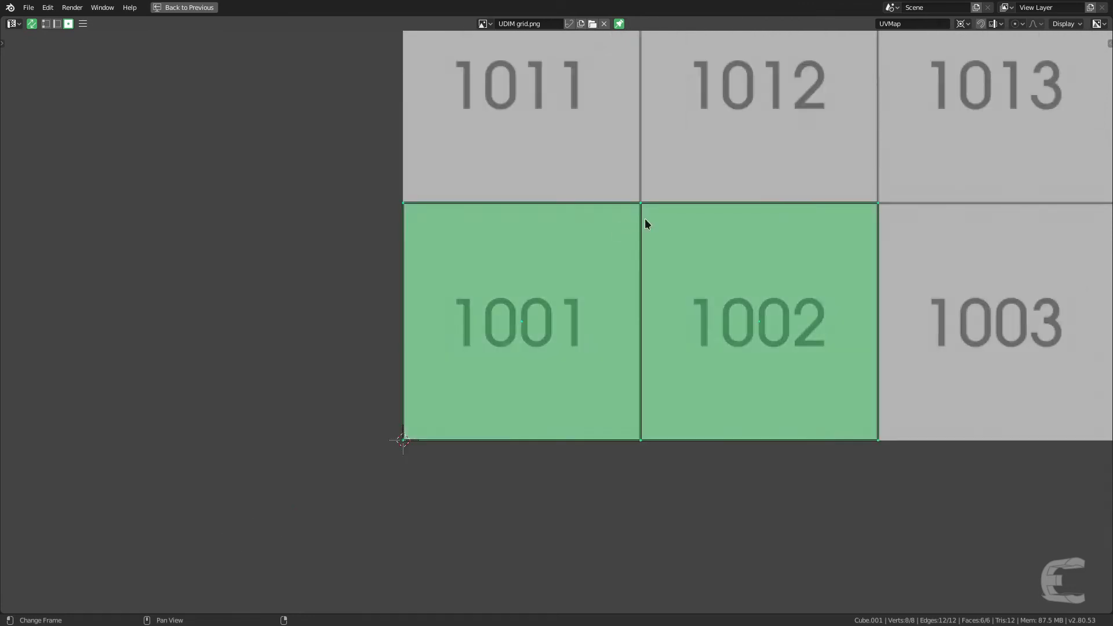
Examine how the selected islands line up with numbered tiles across the full 1001 to 1100 grid.
scroll(645, 220, down, 5)
scroll(510, 302, up, 6)
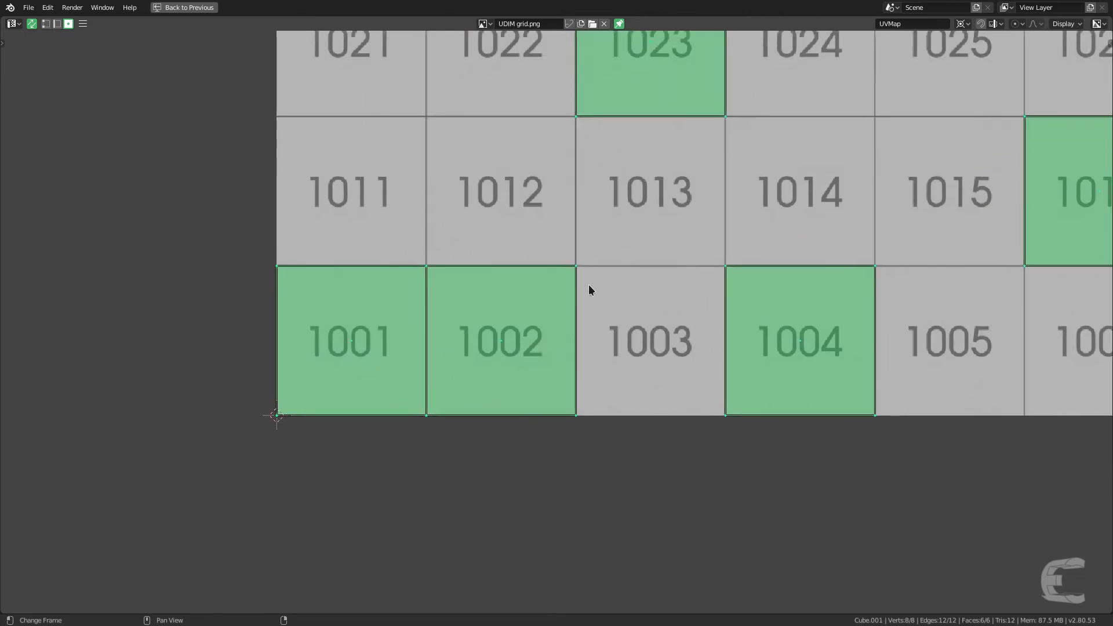
scroll(494, 326, down, 5)
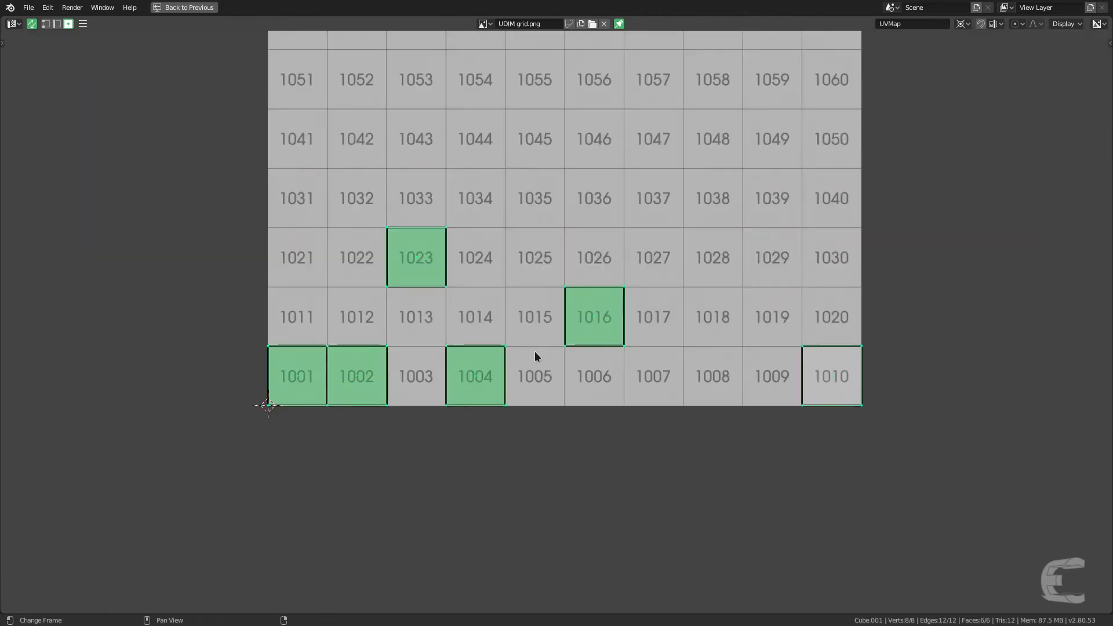
middle_drag(672, 365, 645, 410)
middle_drag(699, 256, 680, 366)
shift+scroll(621, 145, up, 2)
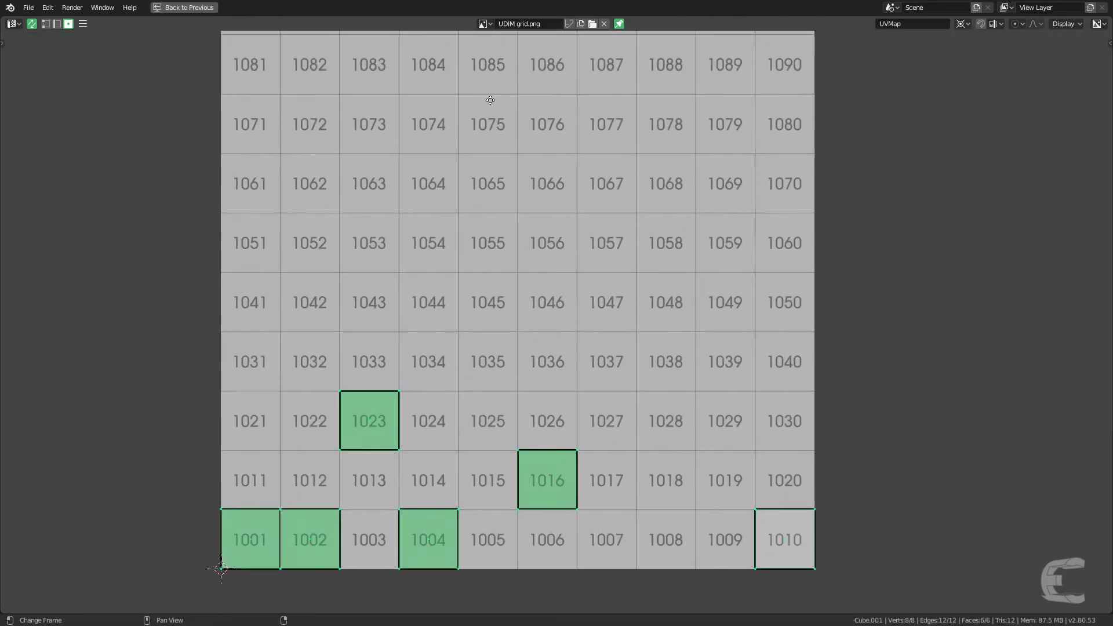
scroll(618, 158, down, 1)
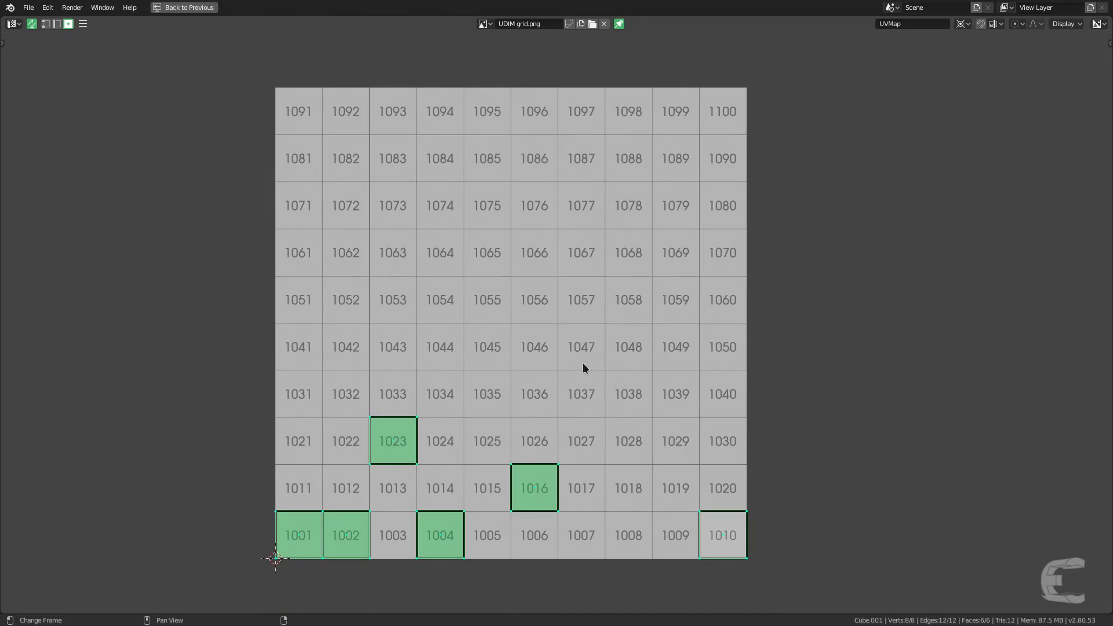
middle_drag(424, 488, 431, 410)
scroll(492, 415, up, 1)
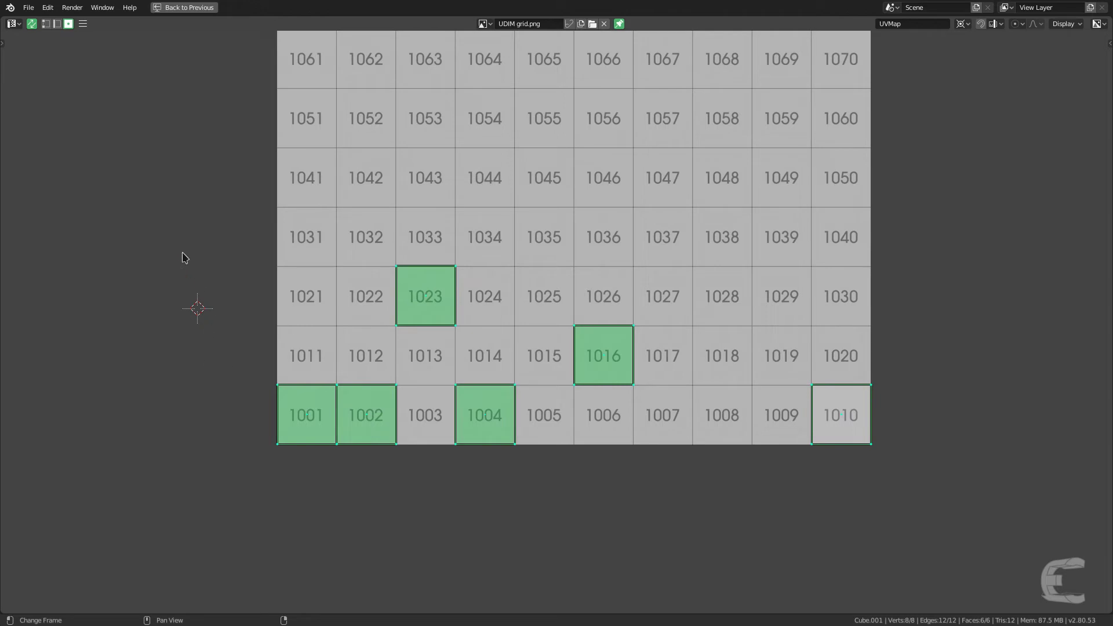
Set the 2D cursor location to X 0 and Y 0, and use the 2D cursor as the pivot.
key(n)
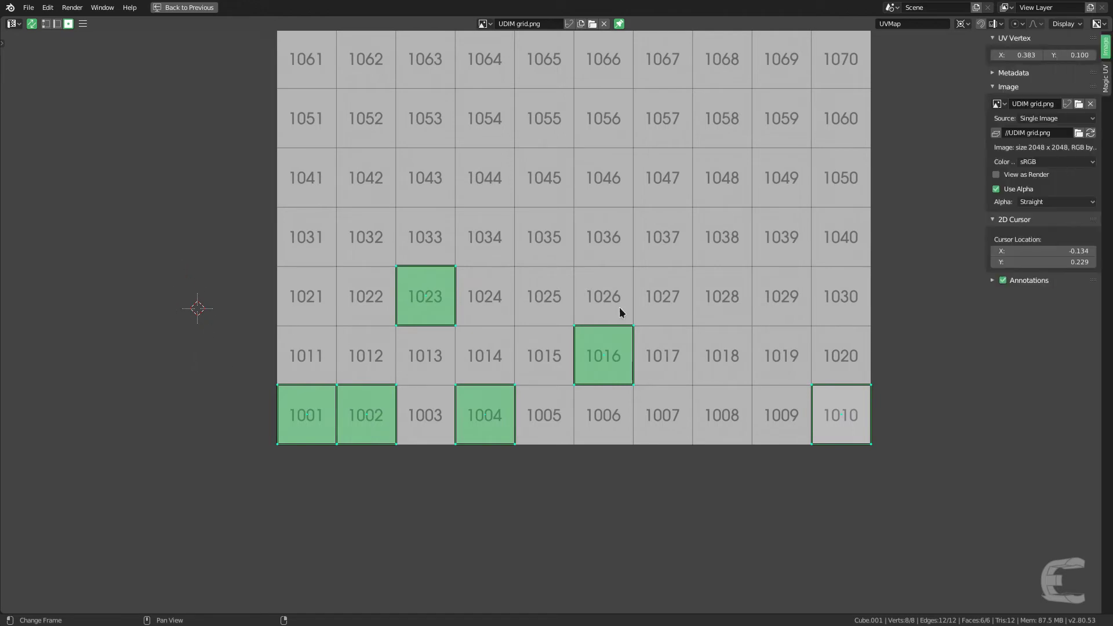
mouse_move(1057, 250)
mouse_down()
mouse_move(1056, 262)
mouse_move(1057, 247)
mouse_up()
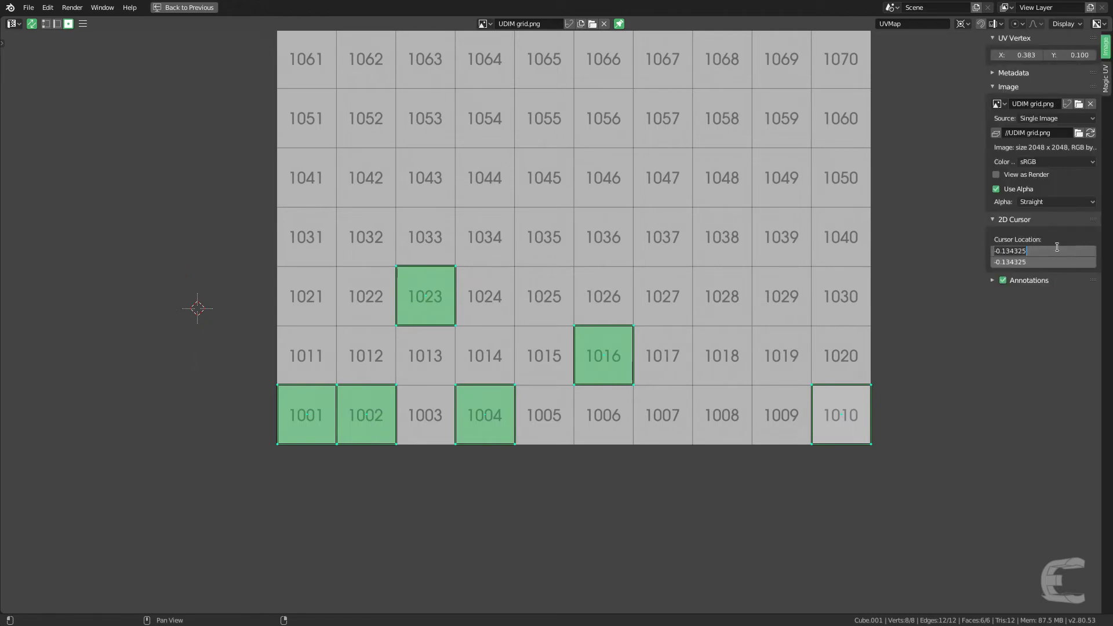
text(0)
key(Return)
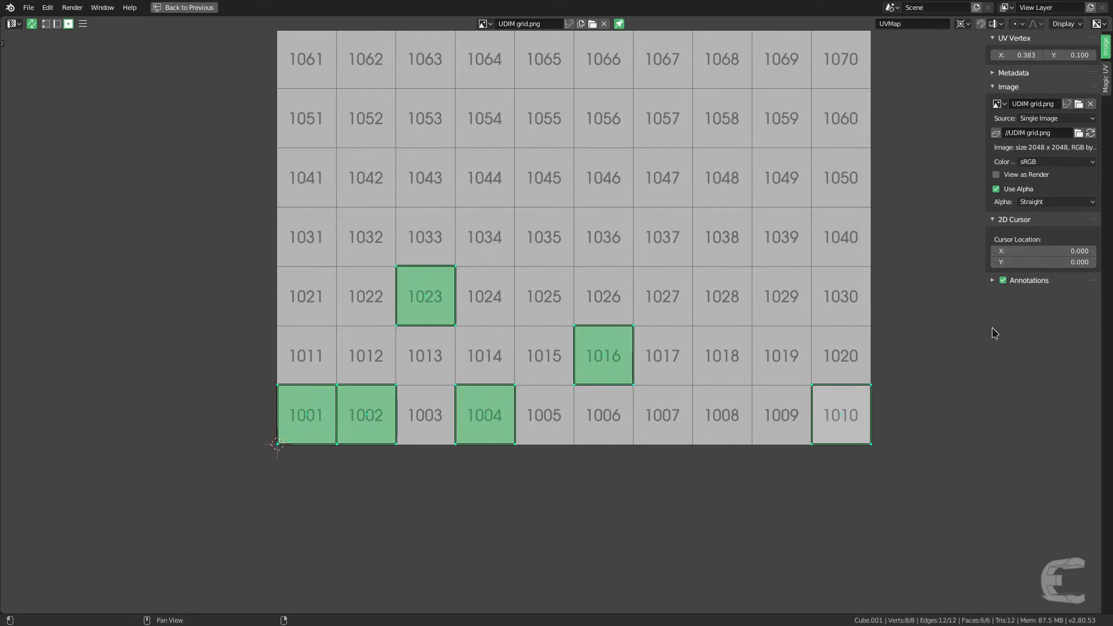
key(n)
click(965, 25)
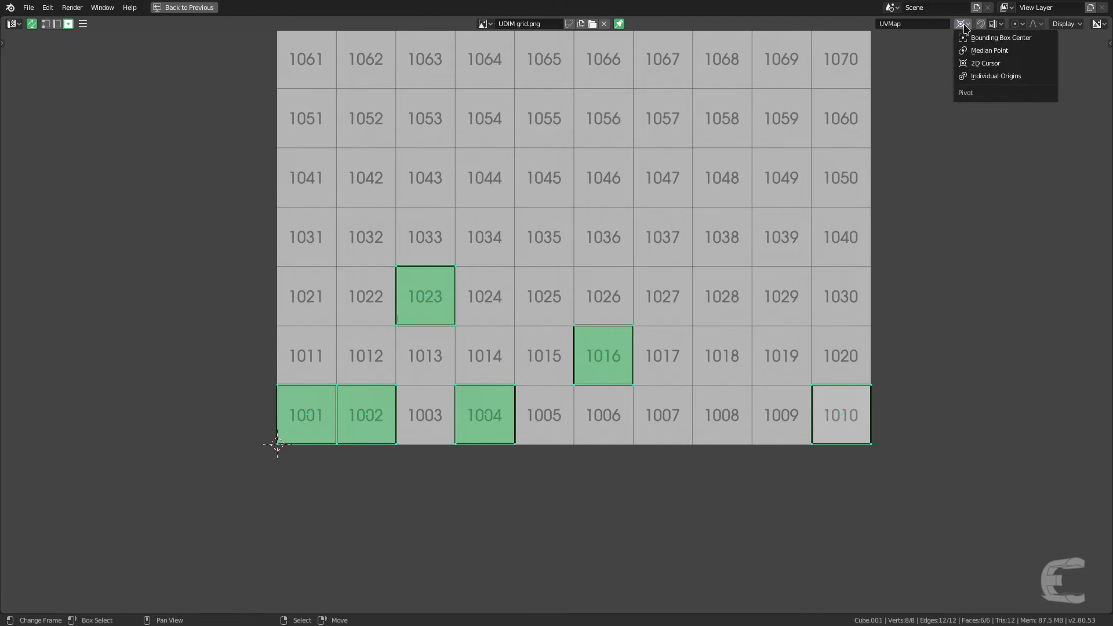
click(993, 64)
Scale all the UV islands up by 10 about the 2D cursor.
scroll(589, 356, down, 5)
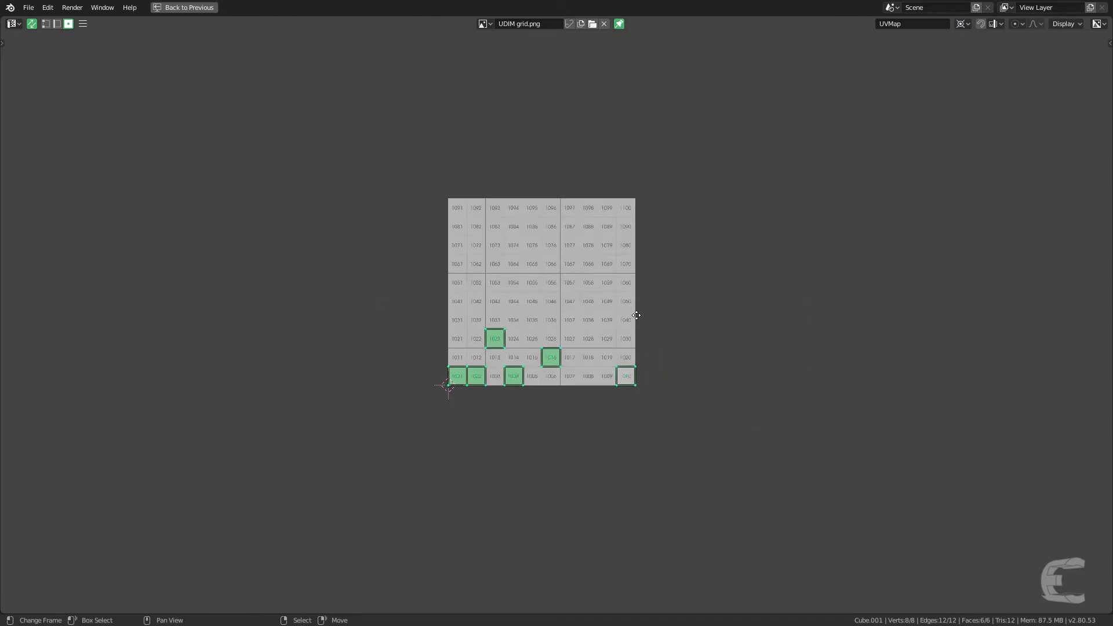
text(s)
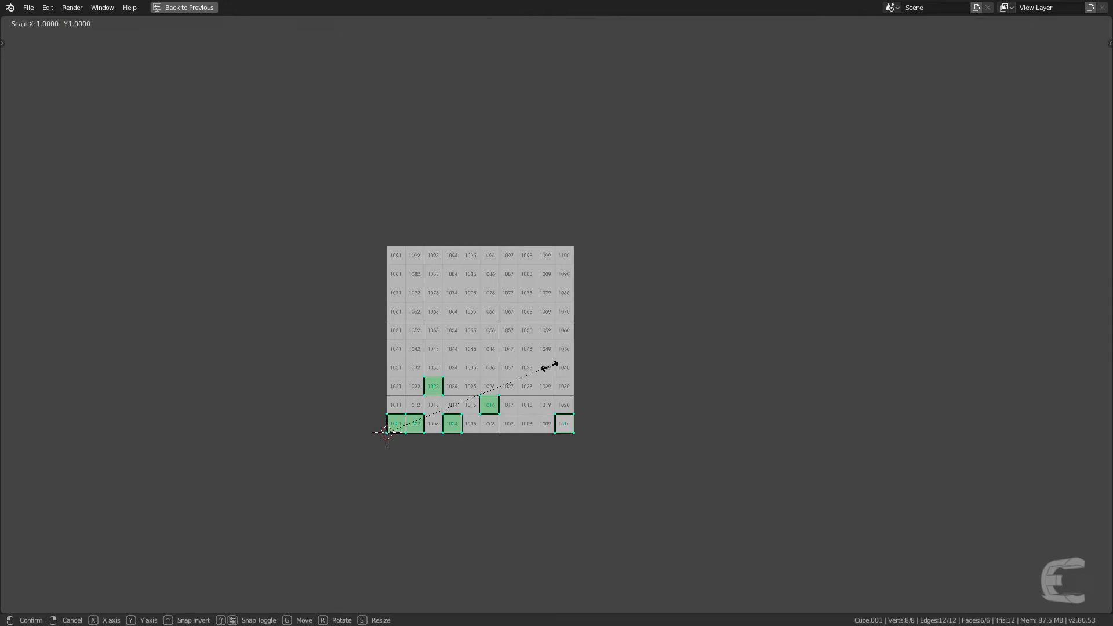
text(10)
key(Return)
scroll(557, 363, down, 6)
middle_drag(632, 259, 473, 302)
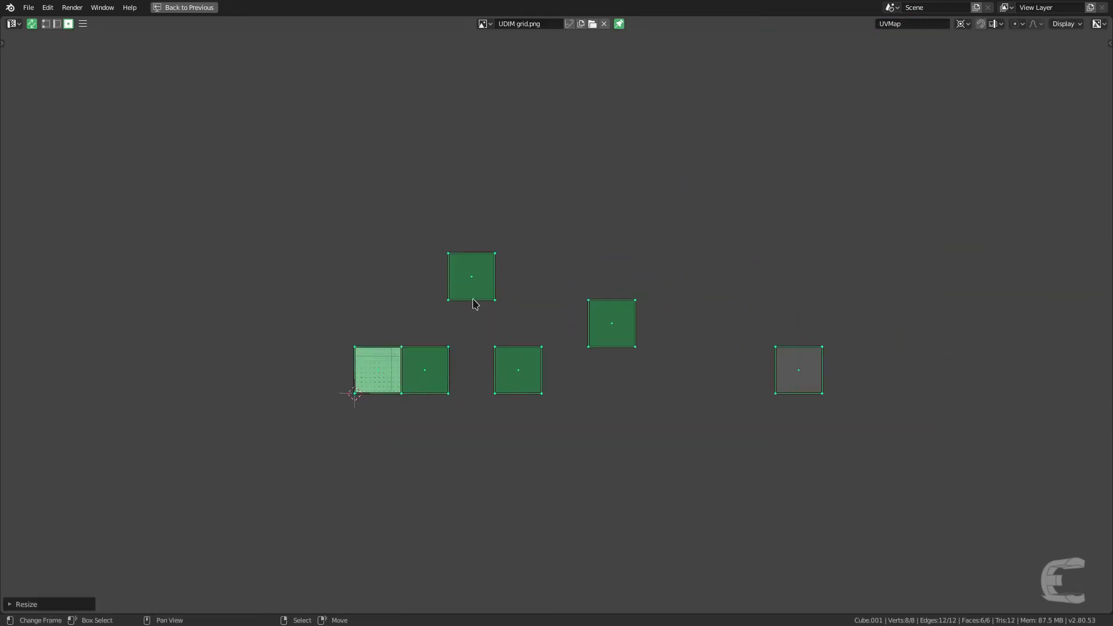
Inspect how the whole UDIM grid image sits inside the first tile's island, next to the adjoining island.
scroll(486, 316, up, 3)
scroll(335, 352, up, 9)
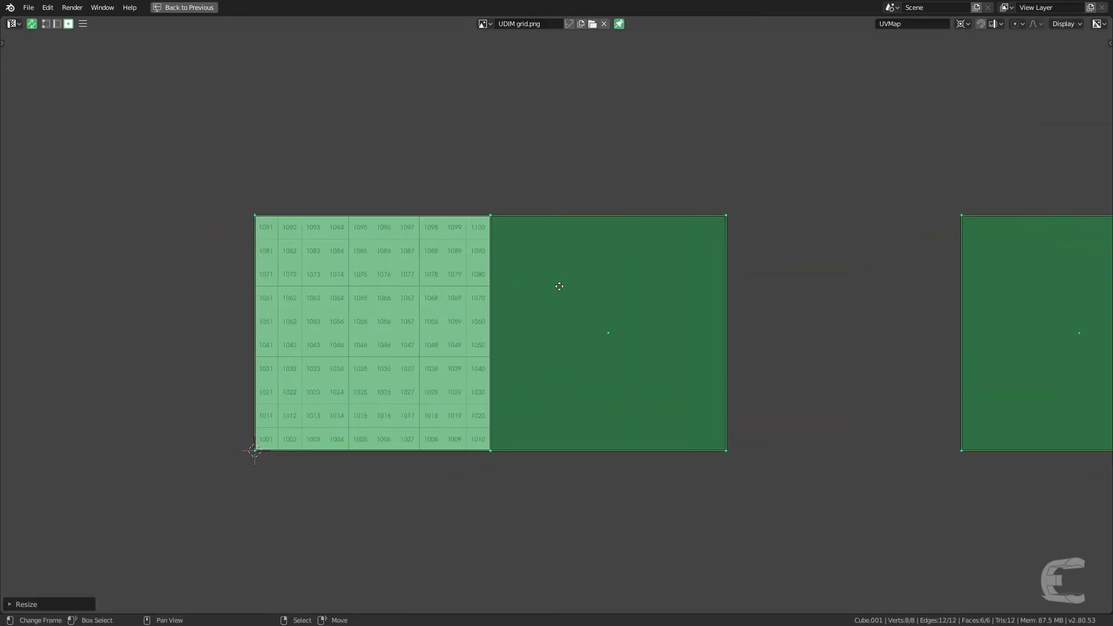
scroll(355, 417, down, 3)
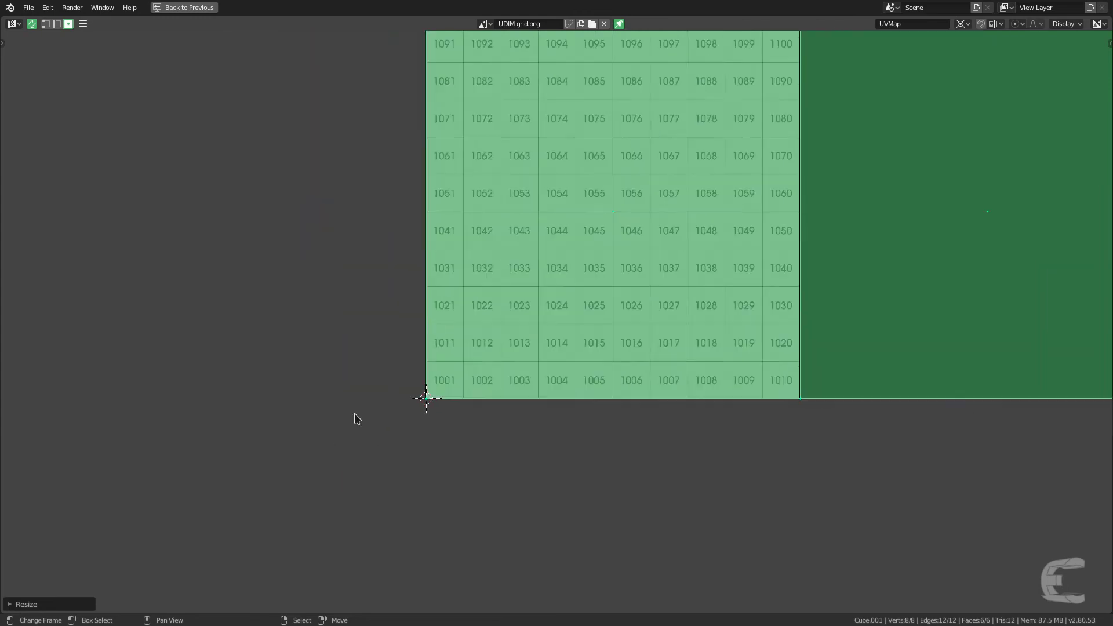
scroll(439, 386, up, 3)
scroll(556, 315, down, 4)
middle_drag(579, 311, 510, 430)
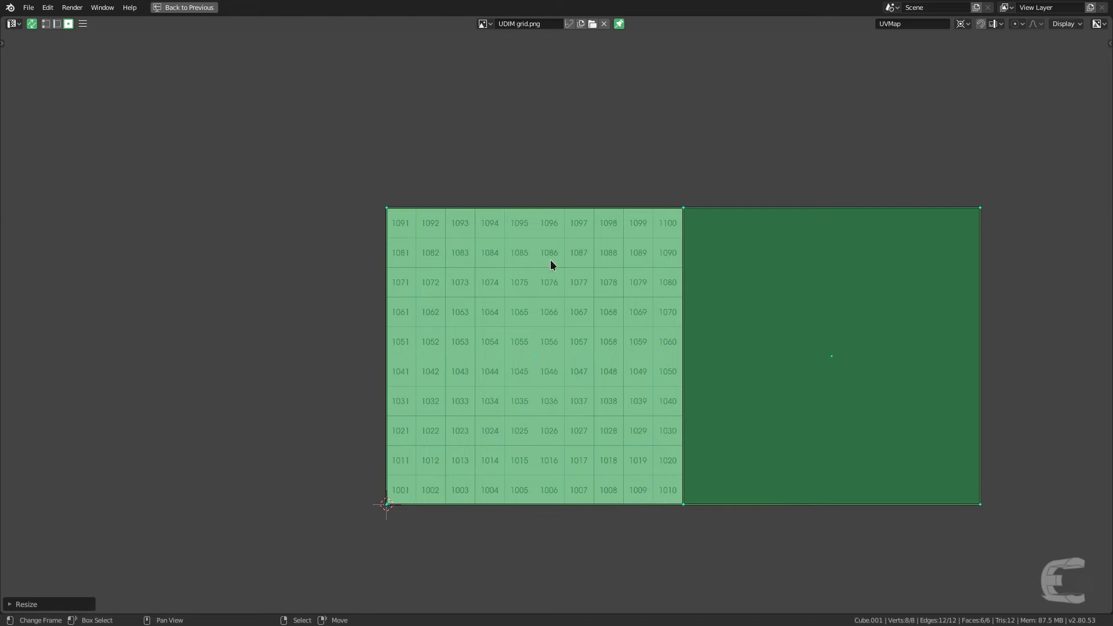
scroll(592, 287, down, 6)
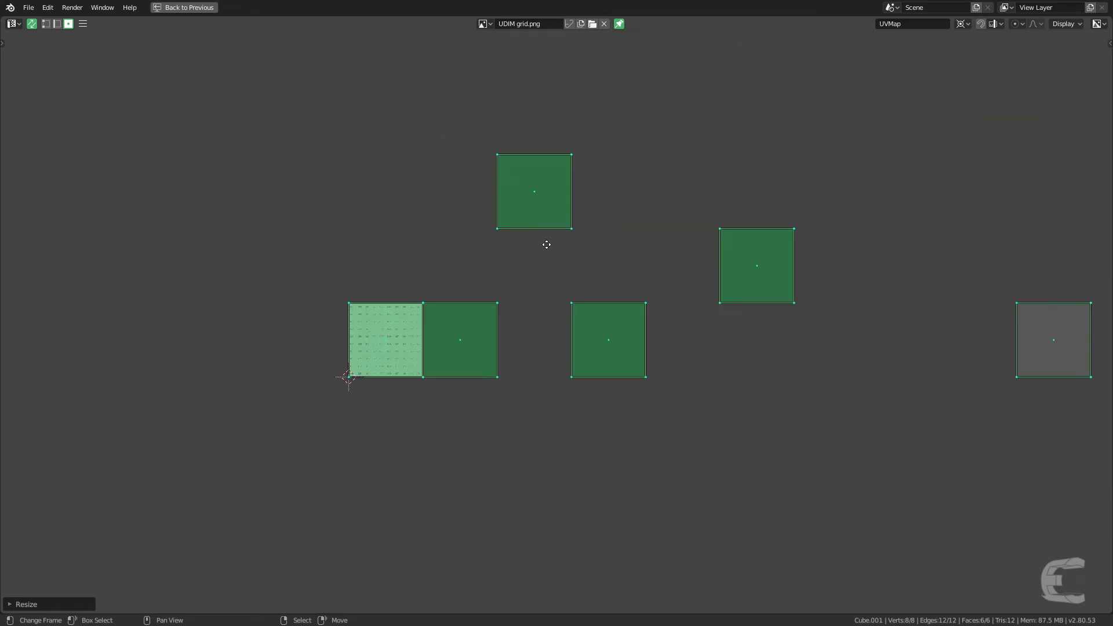
middle_drag(546, 244, 638, 253)
scroll(639, 254, up, 4)
middle_drag(273, 333, 634, 249)
scroll(634, 249, up, 5)
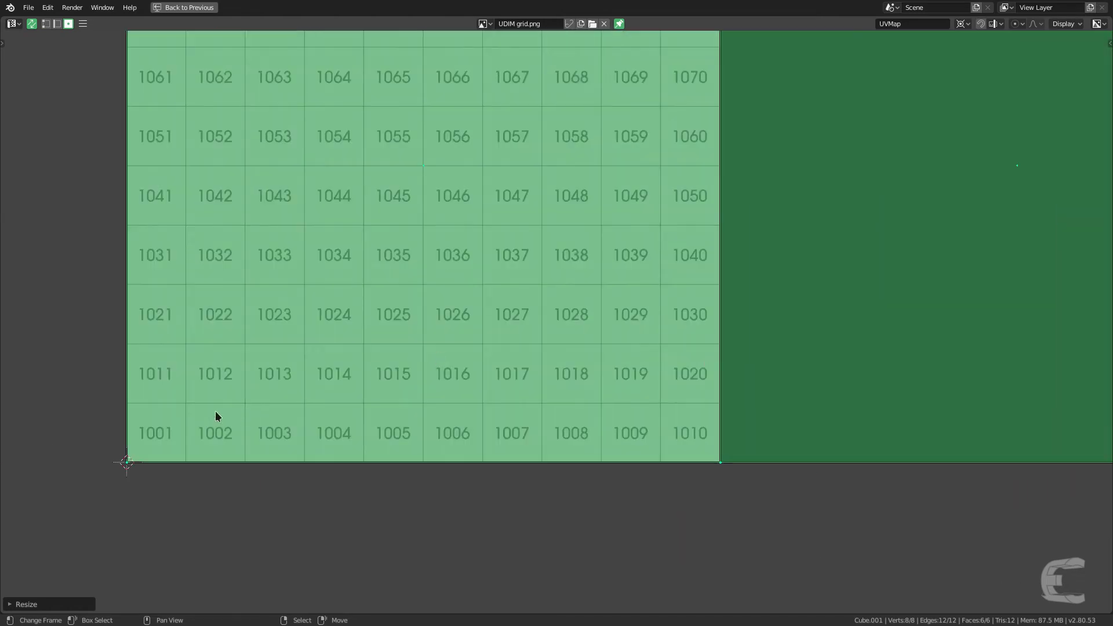
scroll(214, 412, down, 2)
middle_drag(335, 355, 338, 428)
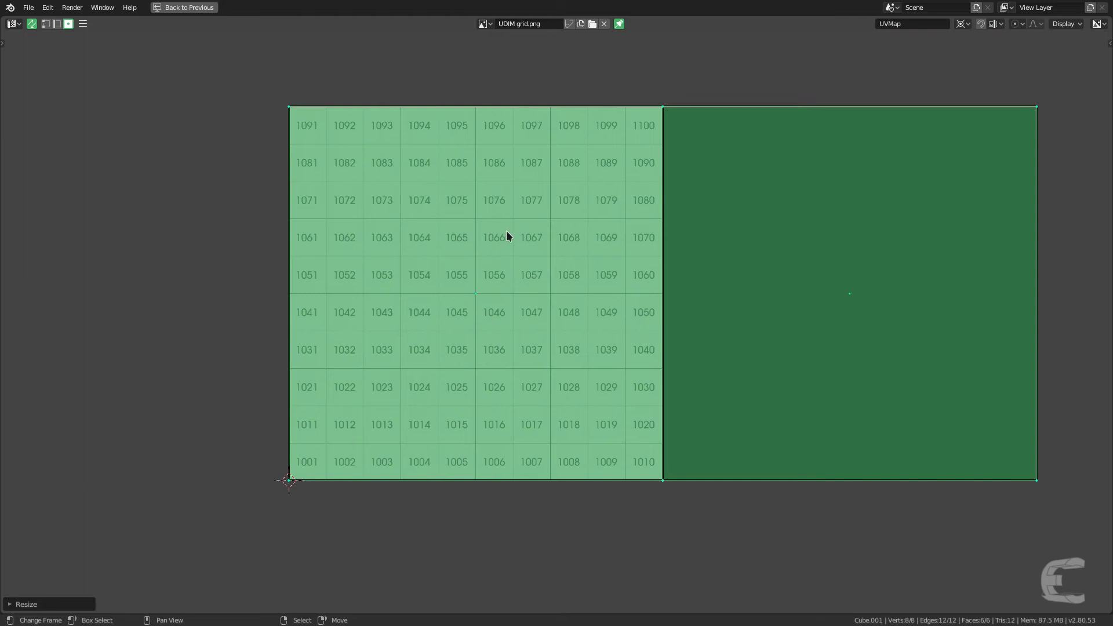
Compare the placement of all the enlarged UV islands with the single tile covered by the grid image.
scroll(542, 233, down, 7)
middle_drag(678, 251, 405, 285)
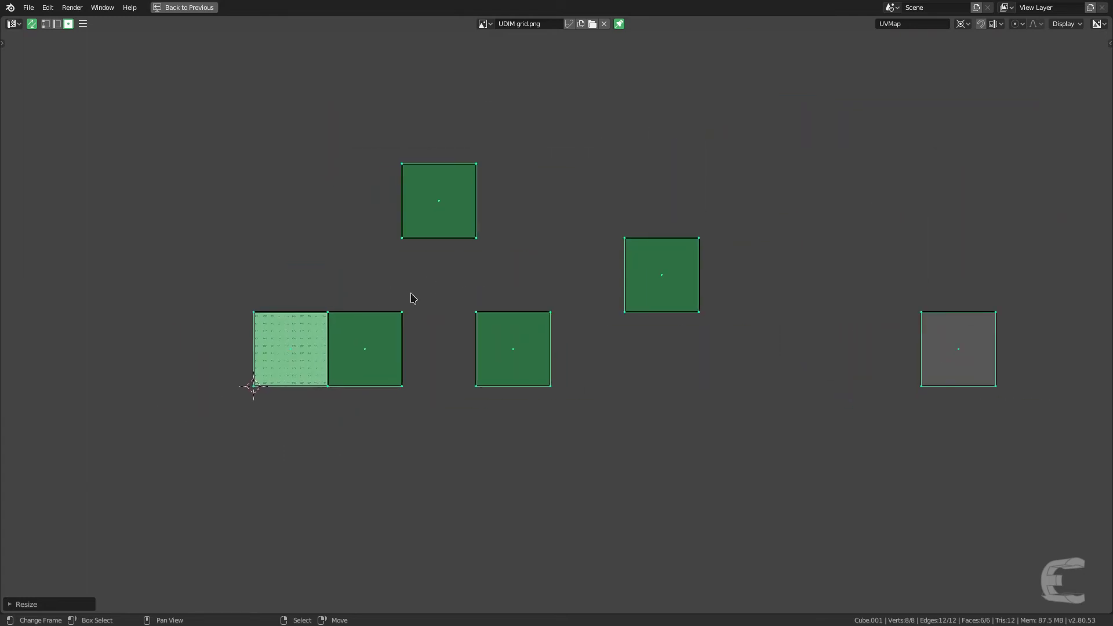
scroll(348, 327, up, 1)
middle_drag(707, 300, 591, 321)
scroll(601, 317, down, 1)
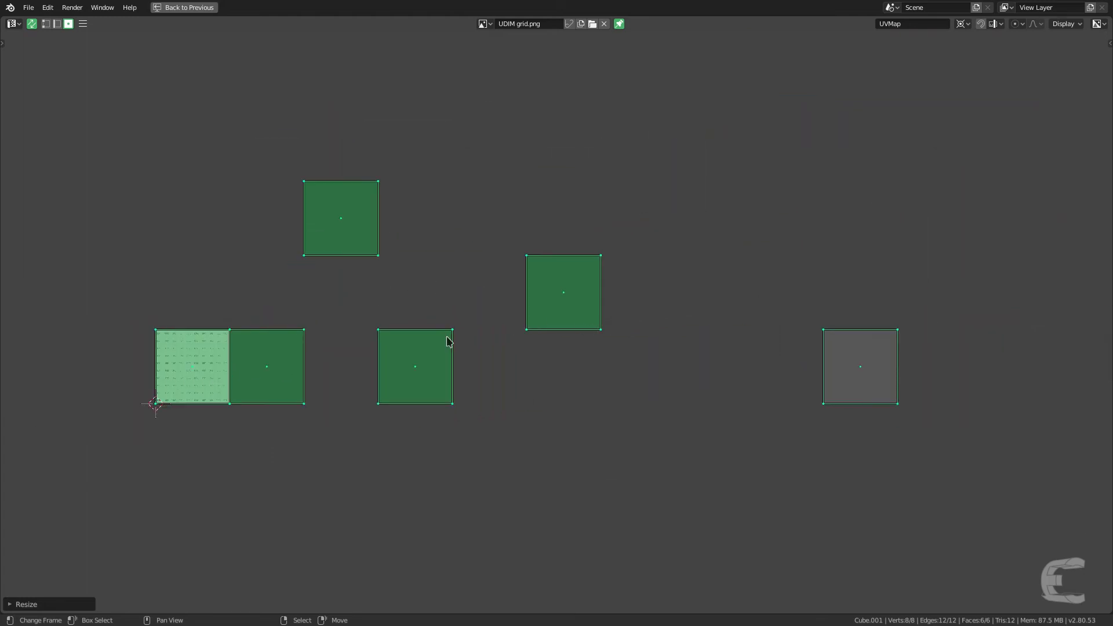
mouse_move(469, 337)
middle_down()
mouse_move(489, 330)
mouse_move(451, 342)
middle_up()
middle_drag(319, 344, 517, 304)
scroll(503, 307, up, 4)
middle_drag(419, 314, 702, 303)
scroll(557, 320, up, 2)
scroll(719, 282, down, 6)
middle_drag(884, 267, 632, 314)
scroll(637, 312, down, 1)
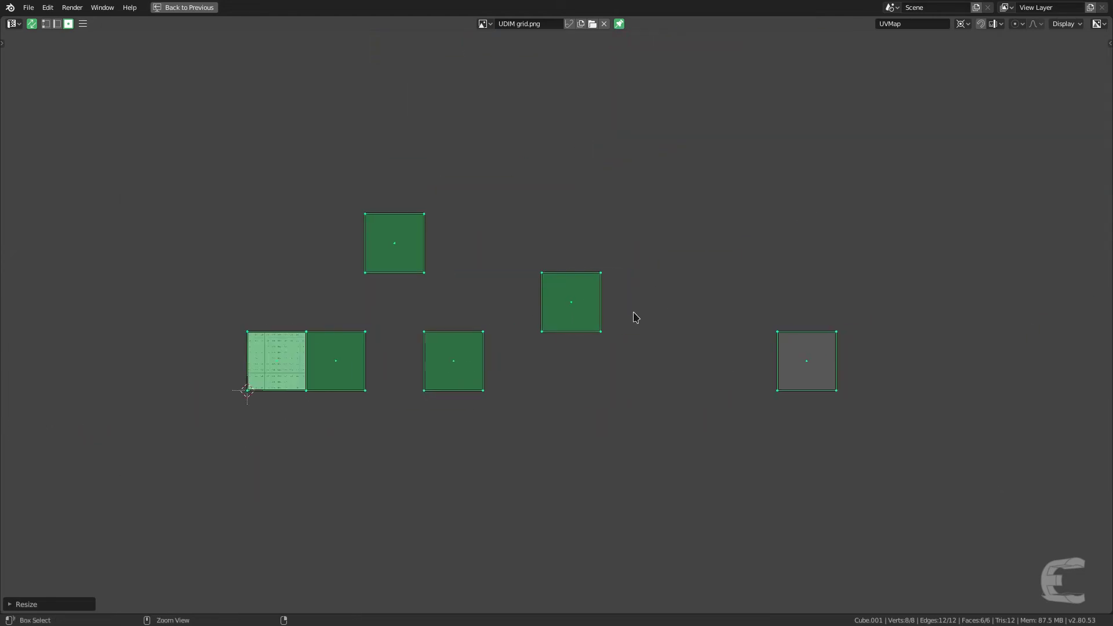
Return the UV editor to the split workspace layout with all the islands in view.
key(ctrl+space)
scroll(191, 448, down, 2)
mouse_move(190, 467)
middle_down()
mouse_move(298, 454)
mouse_move(209, 461)
middle_up()
scroll(297, 458, down, 3)
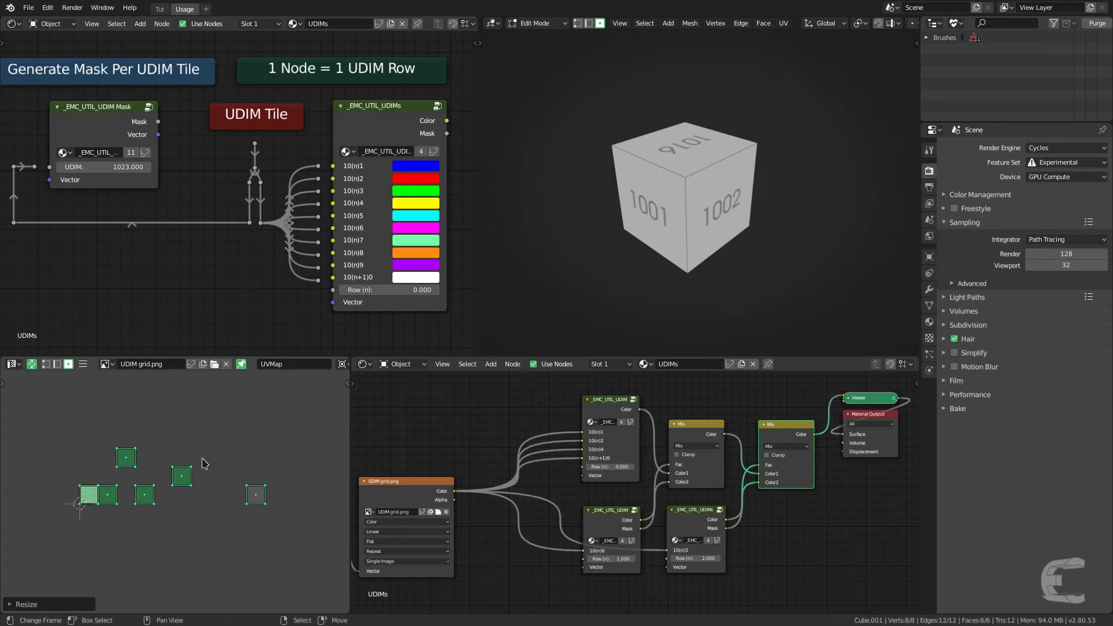
scroll(205, 462, up, 2)
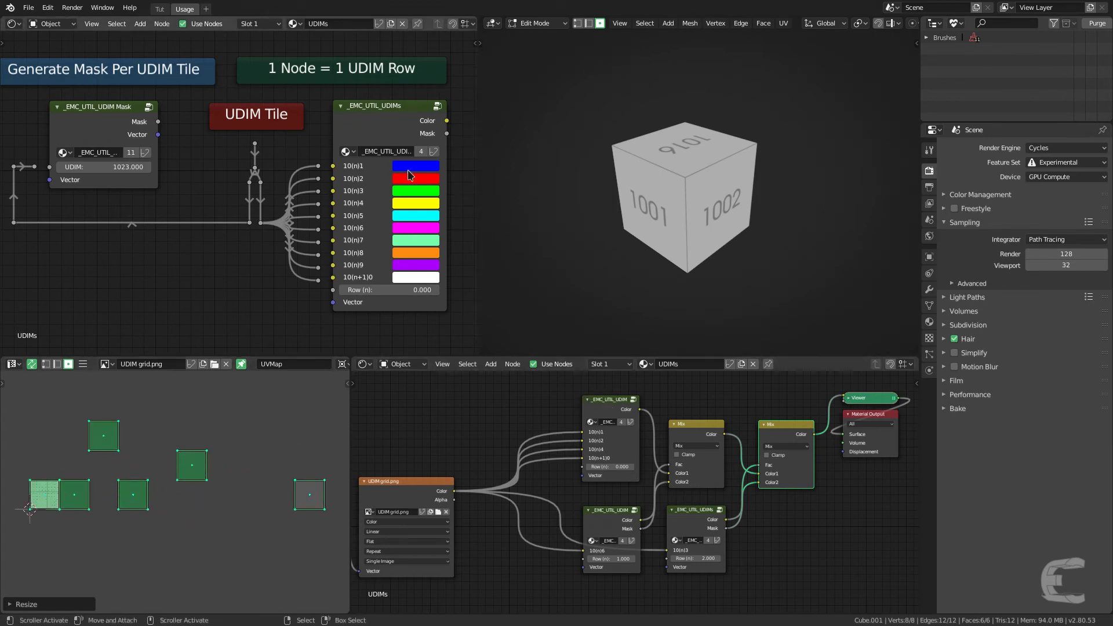
Select the UDIM grid.png texture node and inspect its Mapping node's scale alongside the grid image in the UV editor.
click(371, 130)
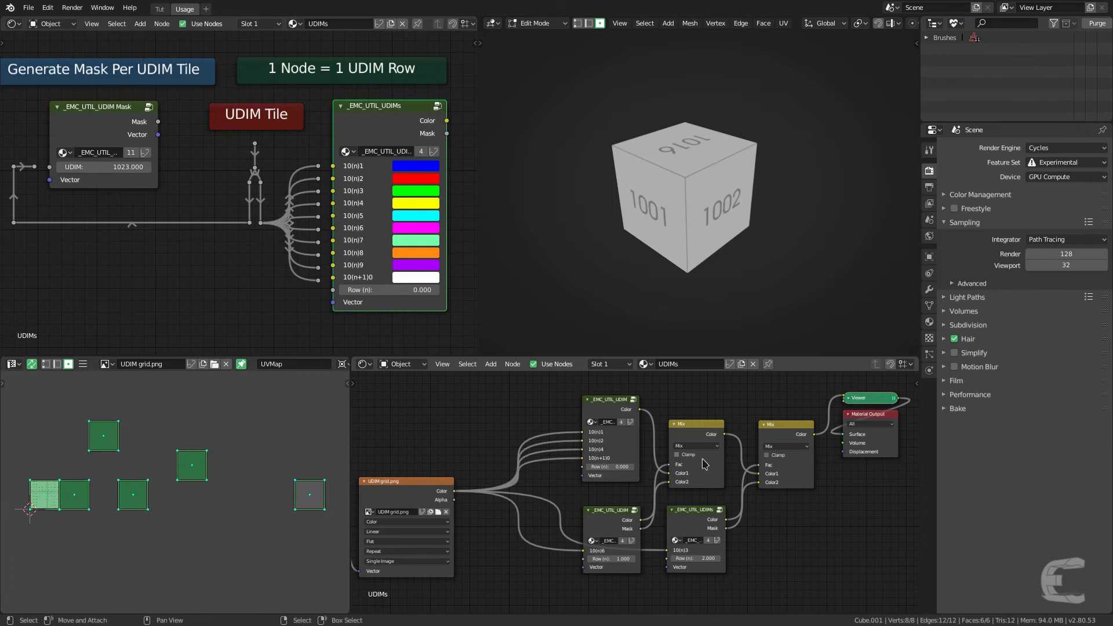
middle_drag(485, 482, 782, 451)
scroll(694, 461, up, 4)
scroll(782, 451, up, 2)
click(780, 427)
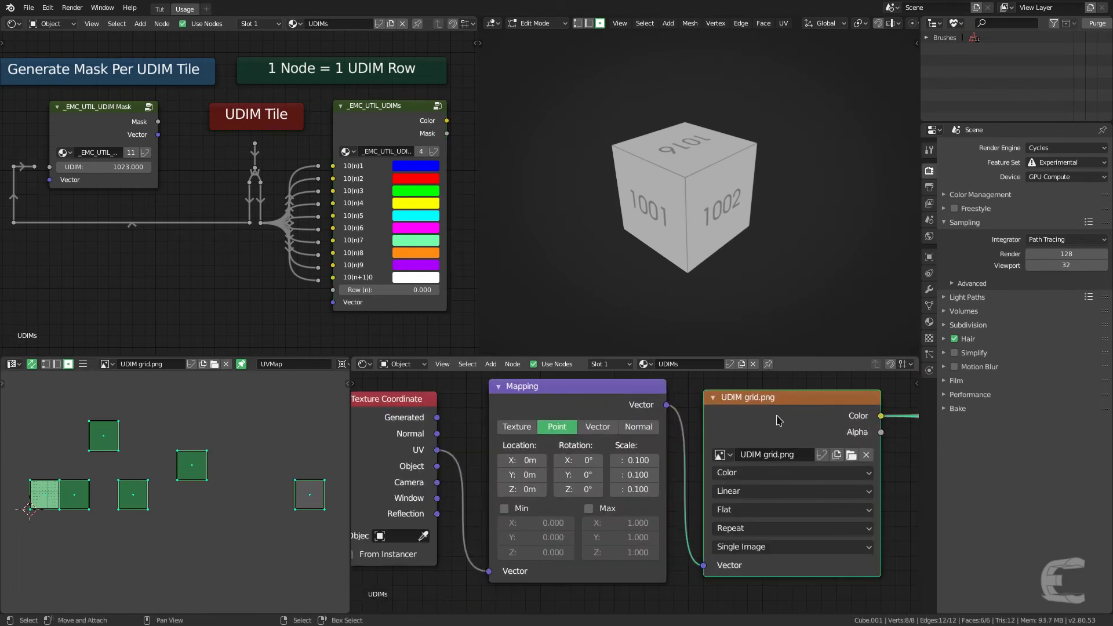
scroll(293, 496, up, 10)
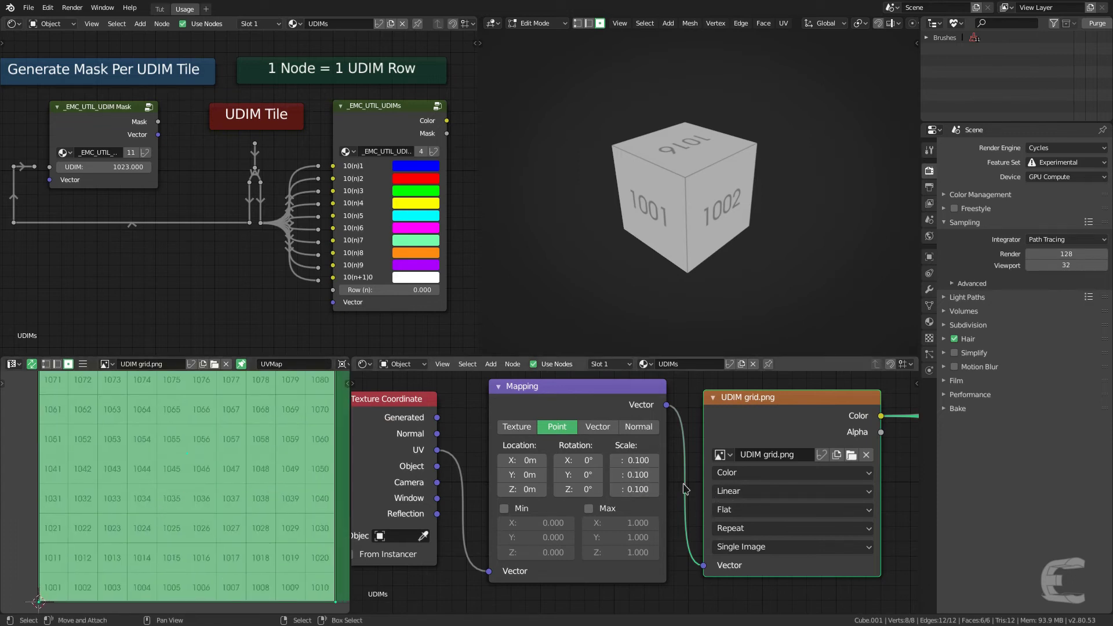
Examine the cube's 1001 face and trace how UDIM grid.png feeds the three UDIM node groups and the Mix nodes.
scroll(696, 480, down, 9)
middle_drag(835, 431, 690, 463)
scroll(668, 460, down, 4)
scroll(569, 427, up, 5)
scroll(690, 463, up, 3)
middle_drag(641, 244, 701, 211)
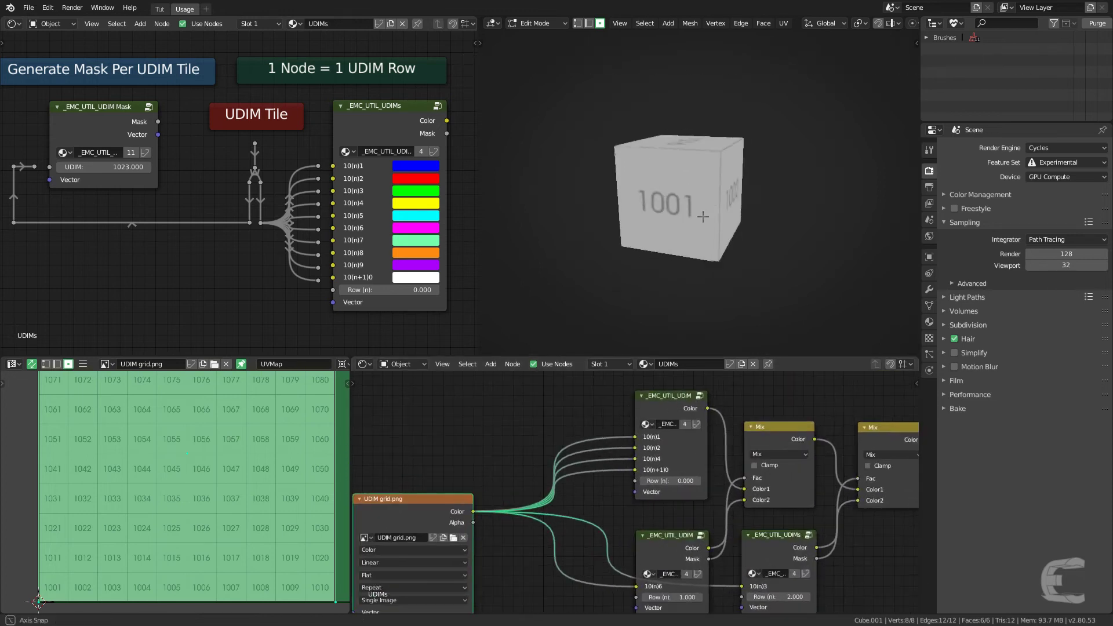
scroll(699, 207, up, 3)
scroll(699, 207, up, 4)
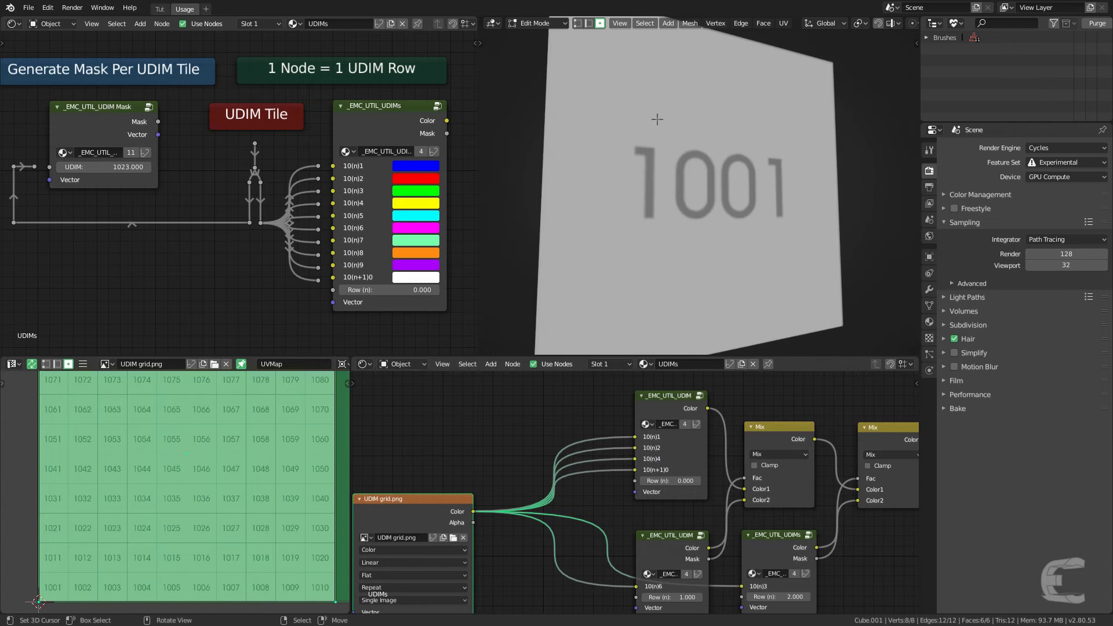
scroll(737, 161, down, 4)
mouse_move(736, 174)
middle_down()
mouse_move(758, 238)
mouse_move(716, 219)
mouse_move(614, 211)
mouse_move(660, 239)
mouse_move(659, 228)
middle_up()
middle_drag(659, 482, 591, 494)
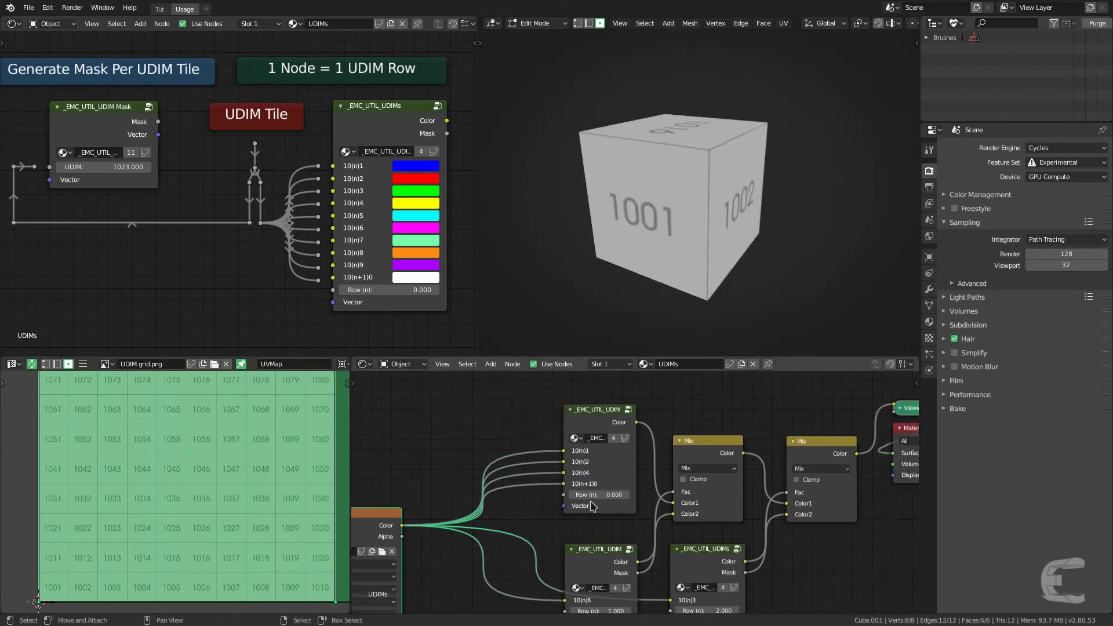
Preview the colour output of the row 0 UDIM node group on the cube.
scroll(592, 497, up, 1)
ctrl+shift+click(594, 397)
middle_drag(599, 441, 626, 449)
scroll(626, 449, up, 3)
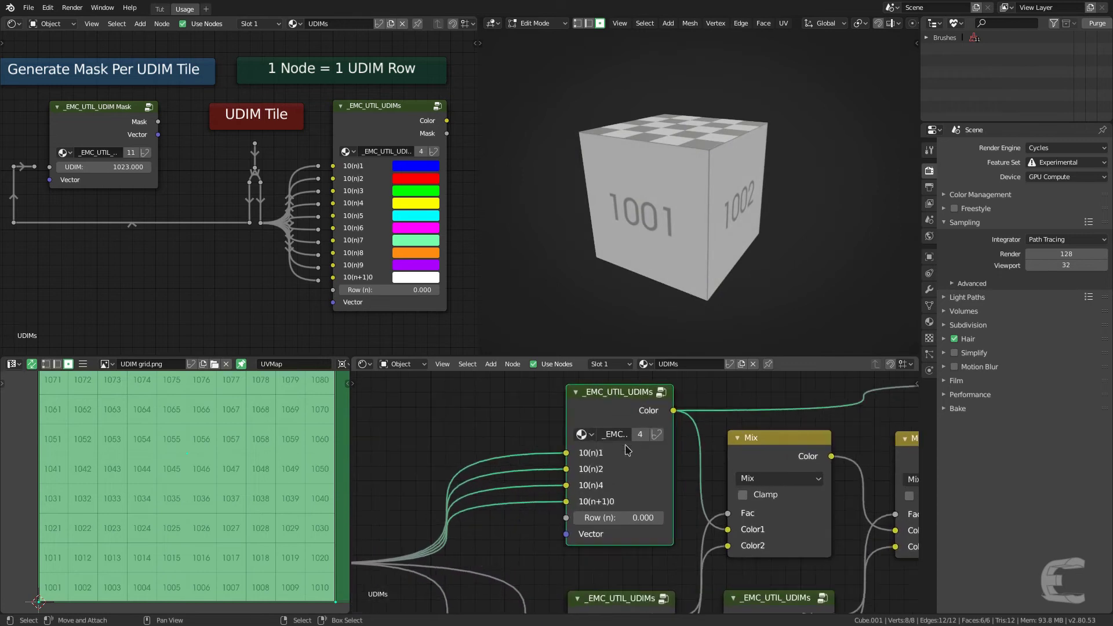
Compare the cube's faces under the row 0 preview with the placement of the first-row UV islands.
middle_drag(725, 226, 744, 156)
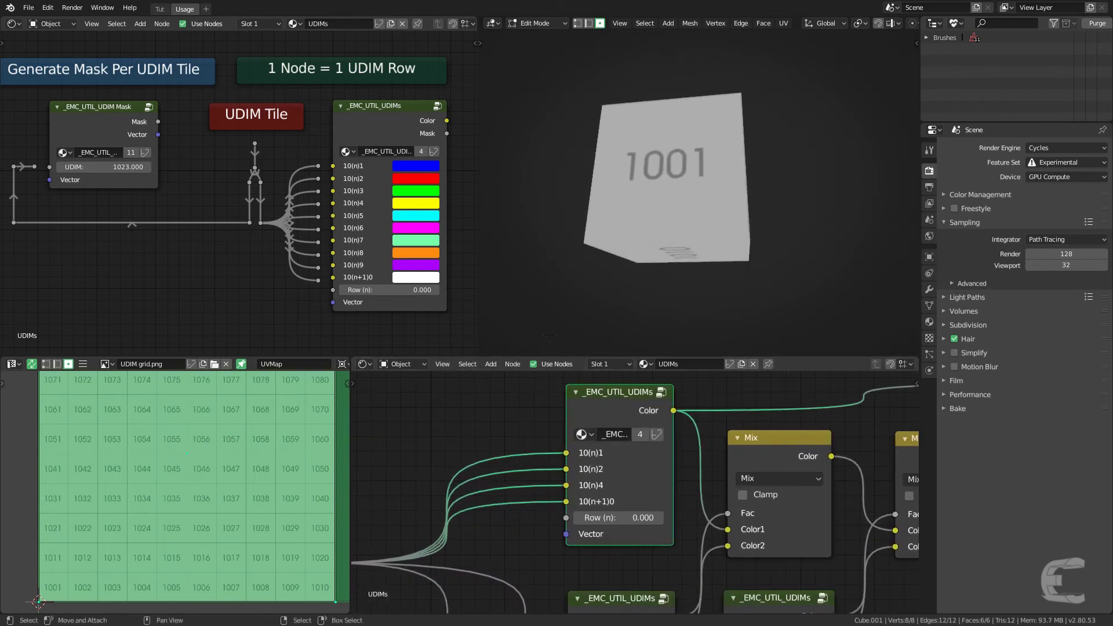
scroll(742, 158, down, 4)
scroll(272, 468, down, 12)
scroll(261, 470, down, 3)
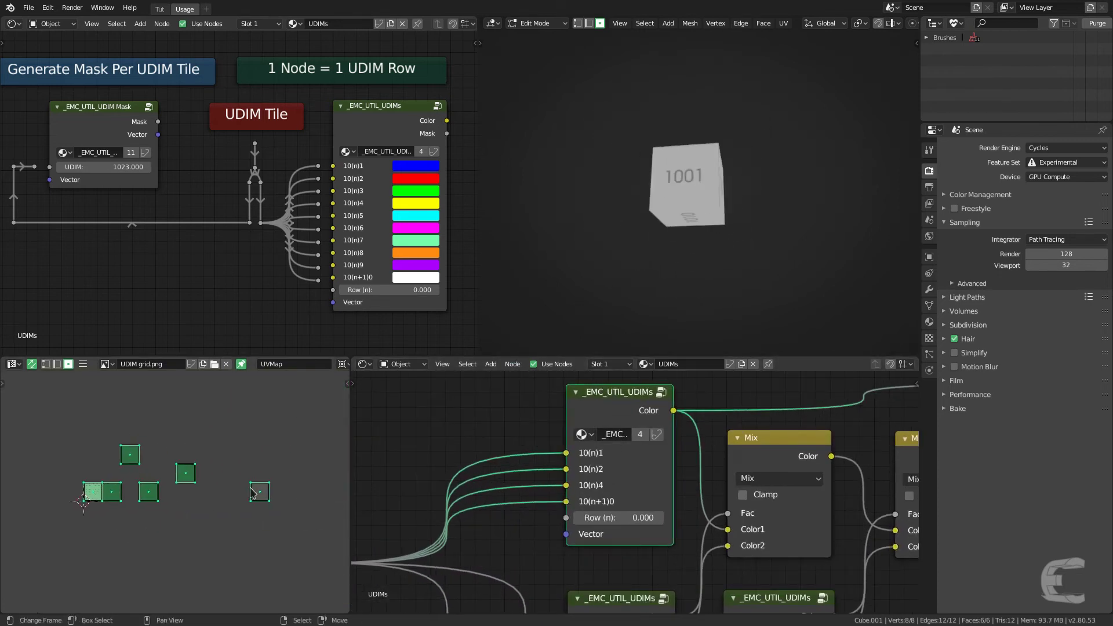
scroll(660, 202, up, 4)
middle_drag(665, 167, 666, 219)
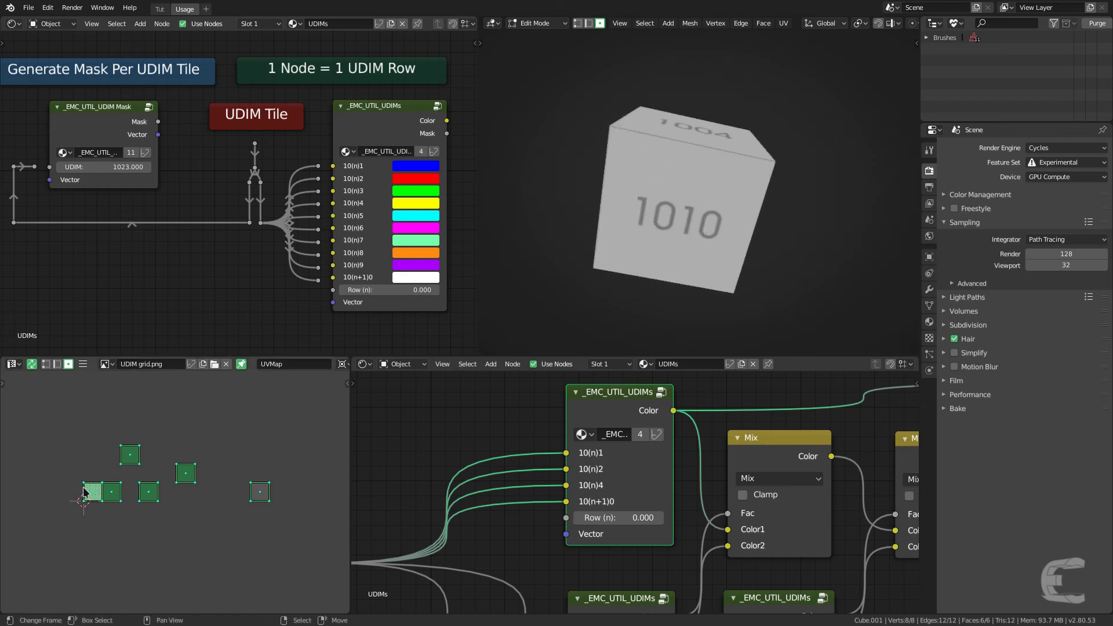
middle_drag(667, 243, 475, 295)
scroll(636, 433, down, 3)
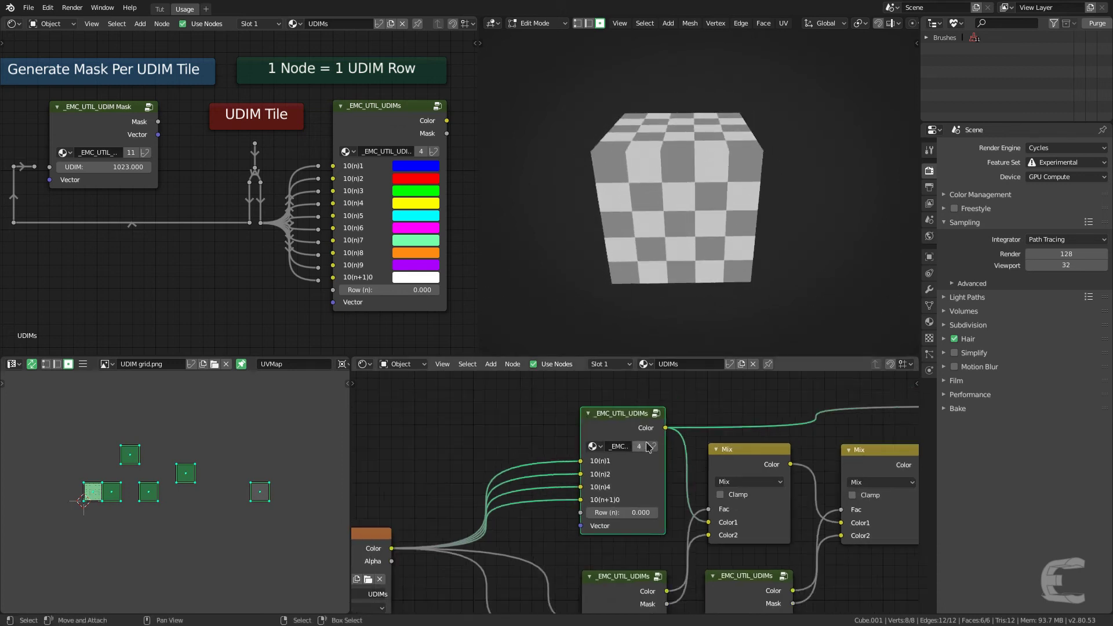
Examine the row 1 and row 2 UDIM node groups alongside the UV islands placed above the first row.
middle_drag(650, 454, 653, 412)
scroll(625, 479, up, 2)
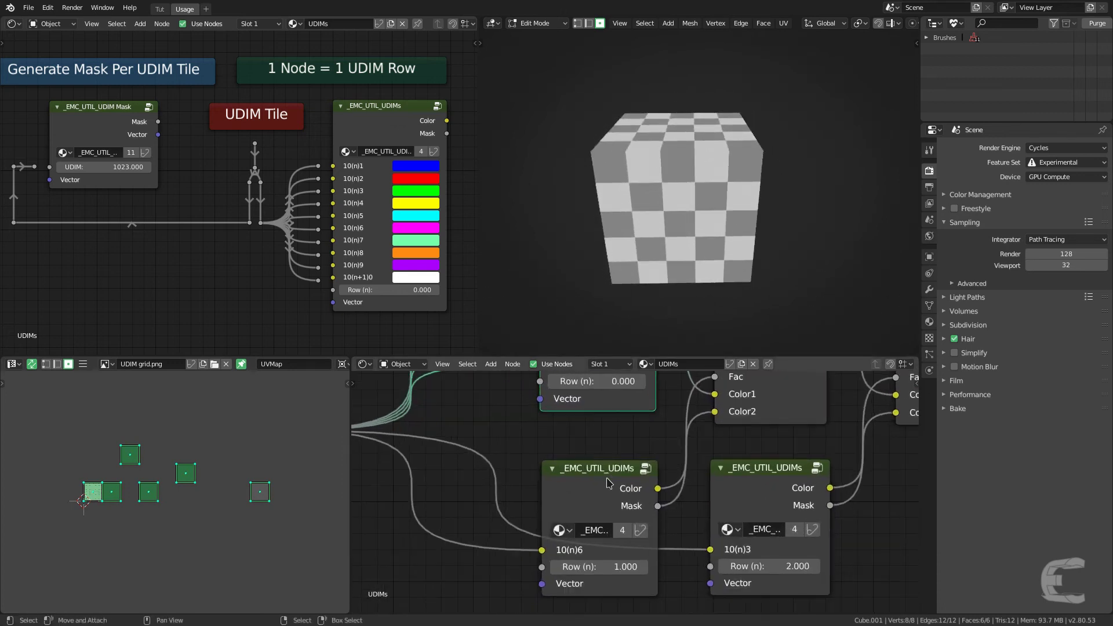
scroll(605, 481, down, 2)
scroll(607, 499, up, 1)
middle_drag(605, 481, 645, 437)
scroll(601, 481, up, 1)
scroll(596, 549, up, 1)
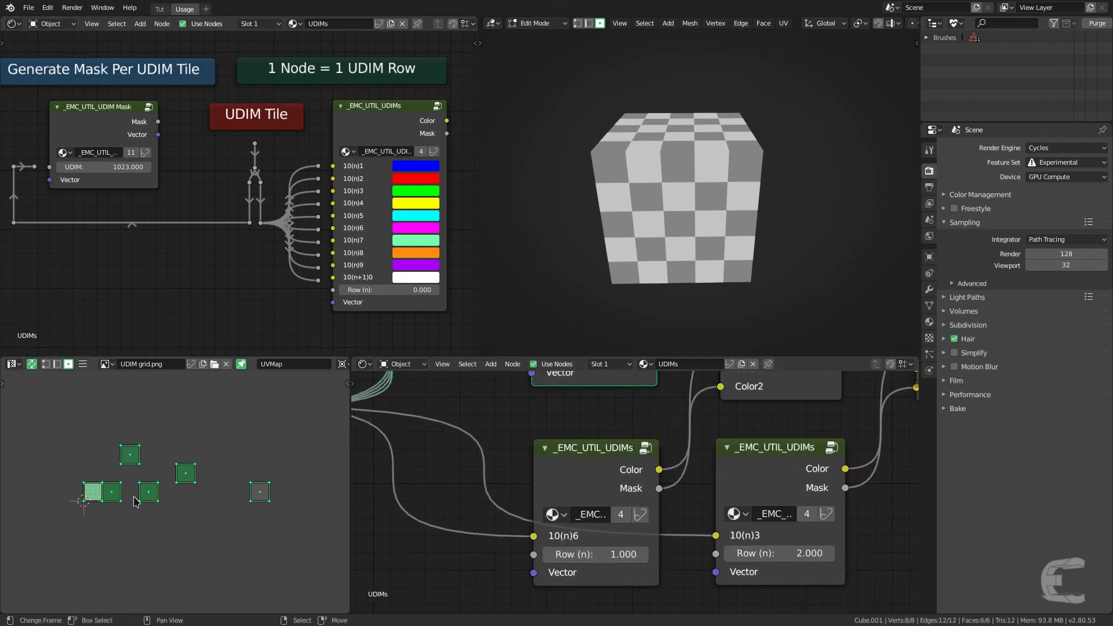
scroll(168, 481, up, 2)
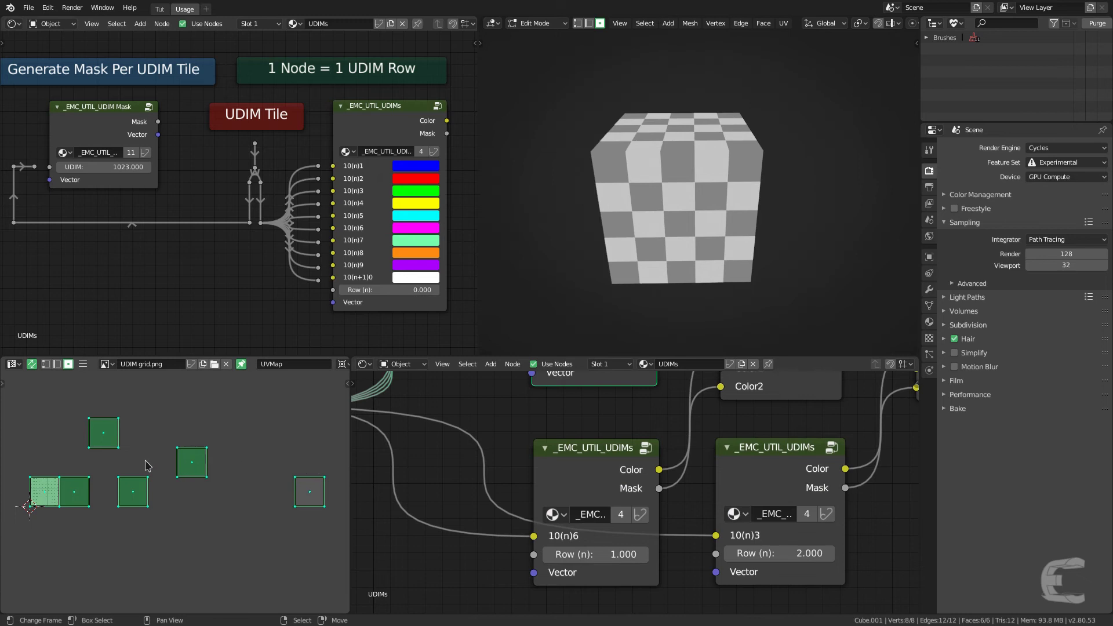
Trace the grid texture's link into the 10(n)6 input of the row 1 UDIM node group.
middle_drag(556, 544, 661, 550)
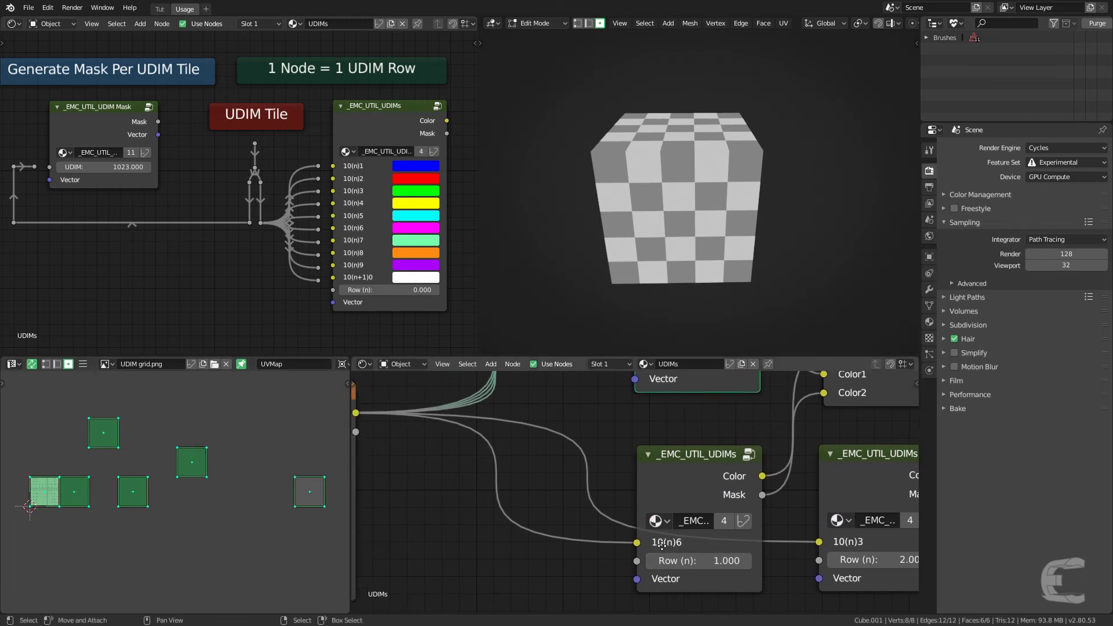
scroll(652, 499, down, 1)
middle_drag(561, 497, 653, 518)
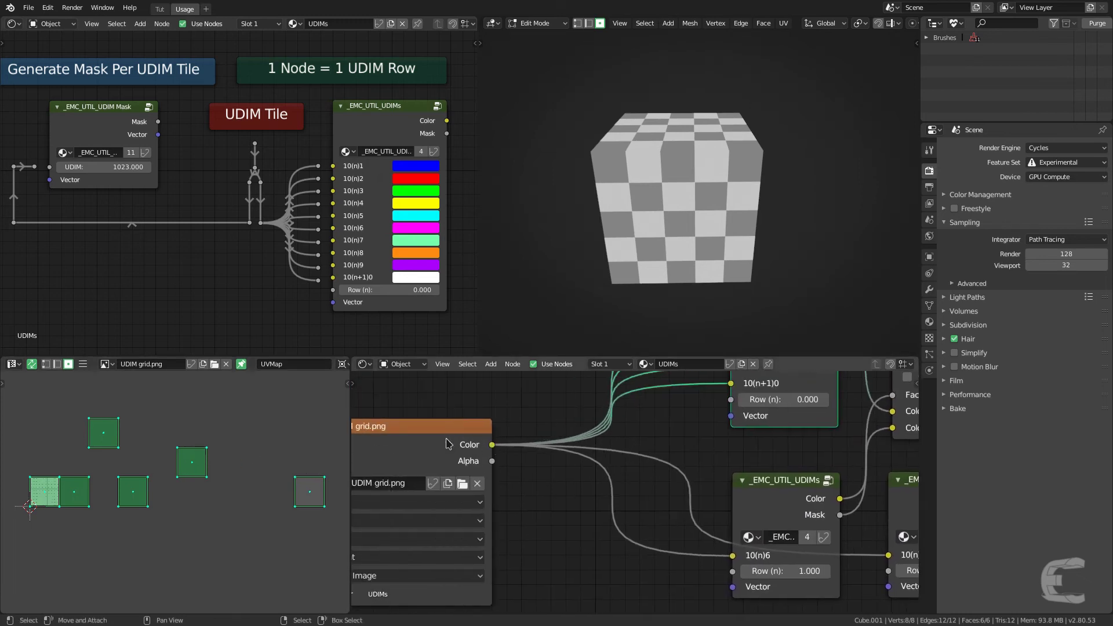
middle_drag(600, 476, 477, 460)
scroll(537, 492, up, 2)
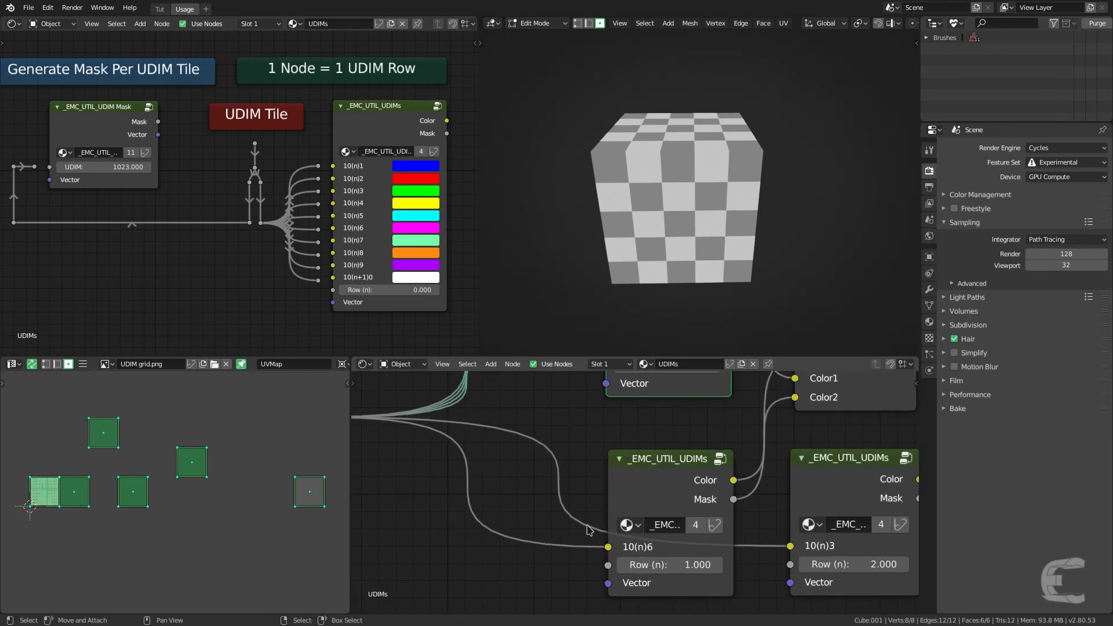
middle_drag(577, 524, 636, 501)
scroll(636, 501, up, 2)
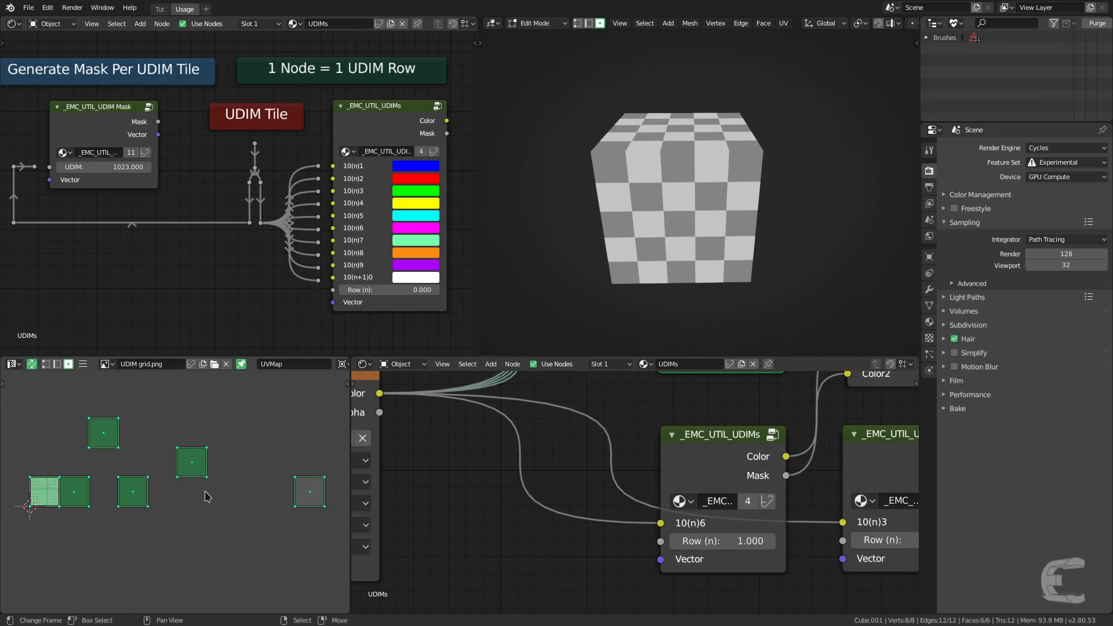
Preview the row 1 UDIM node group's colour output and view its textured face on the cube.
scroll(798, 482, down, 1)
middle_drag(721, 469, 589, 502)
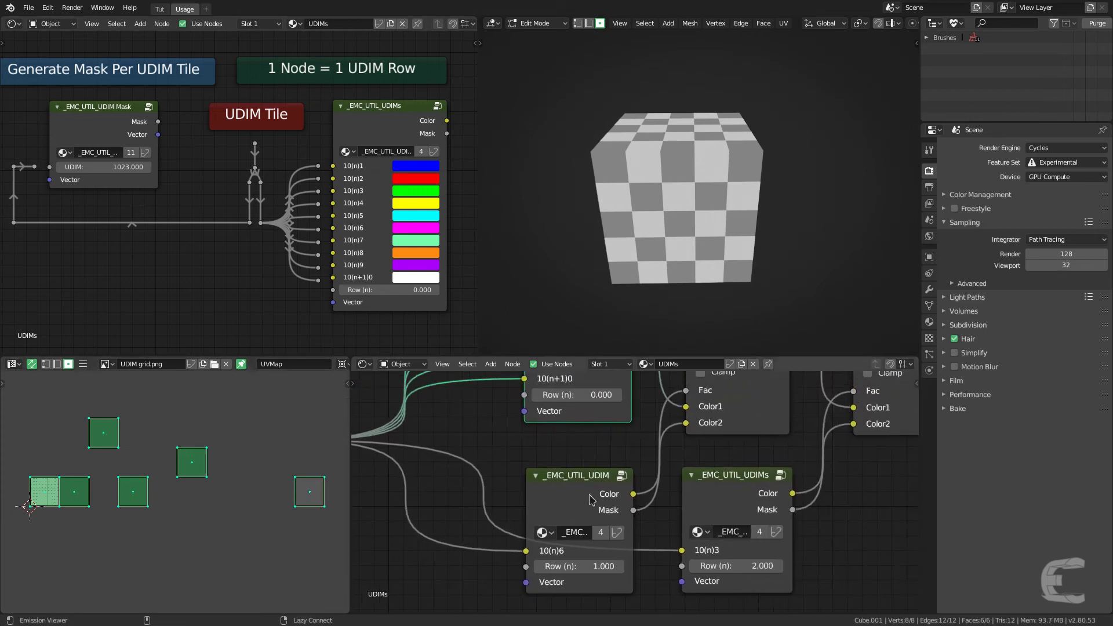
ctrl+shift+click(615, 484)
middle_drag(690, 301, 505, 325)
scroll(685, 428, down, 2)
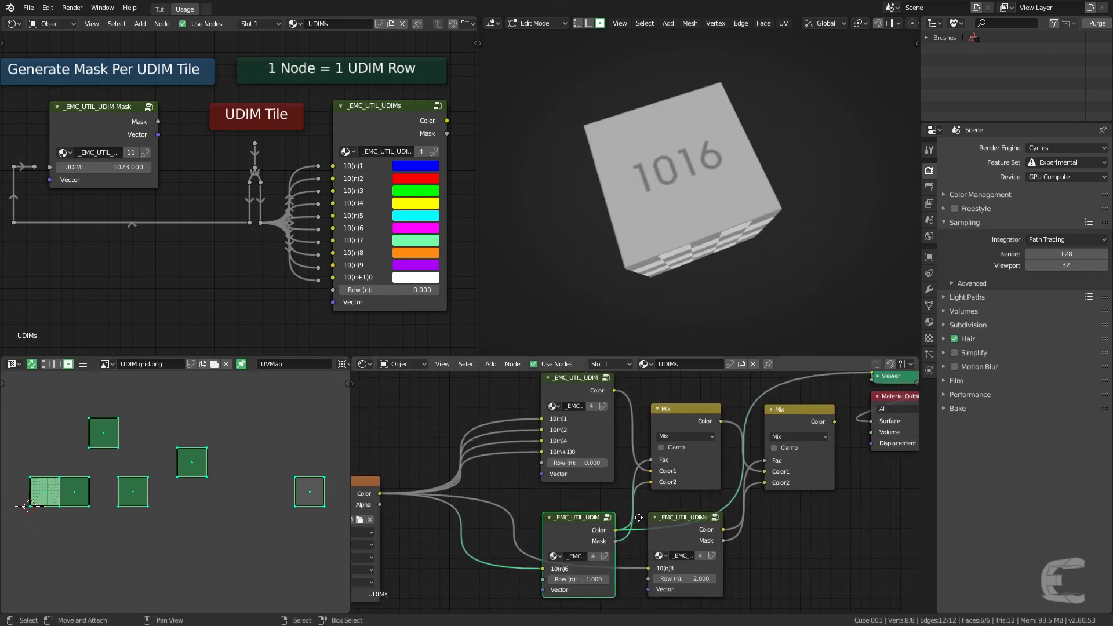
Compare previews of the row 0 group, the row 1 group and the first Mix node, ending on the Mix node.
ctrl+shift+click(684, 427)
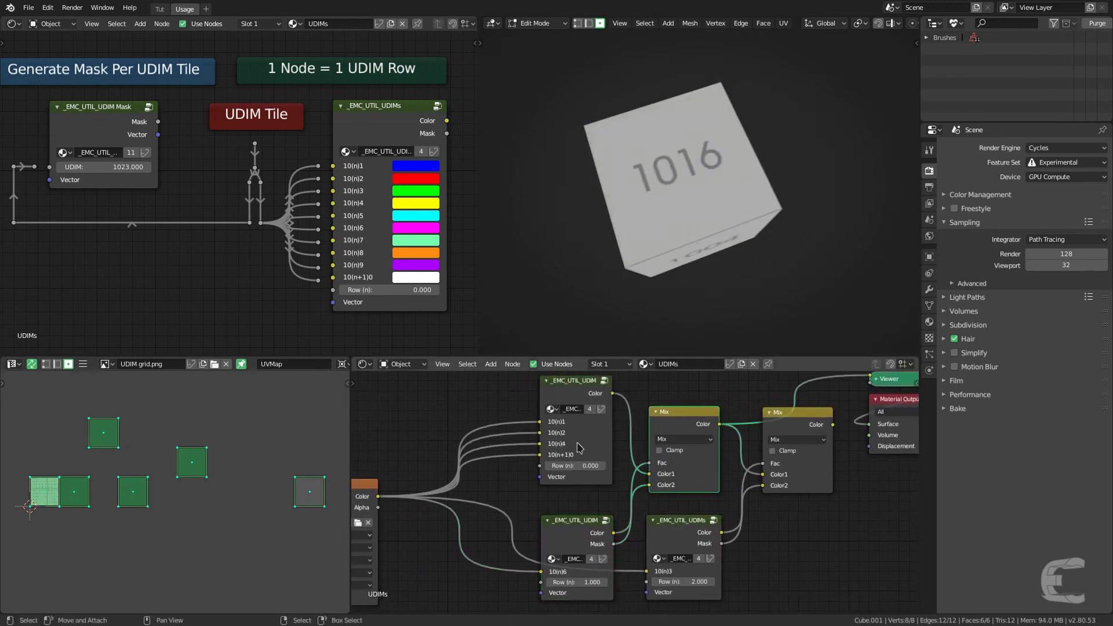
ctrl+shift+click(577, 392)
middle_drag(673, 273, 643, 179)
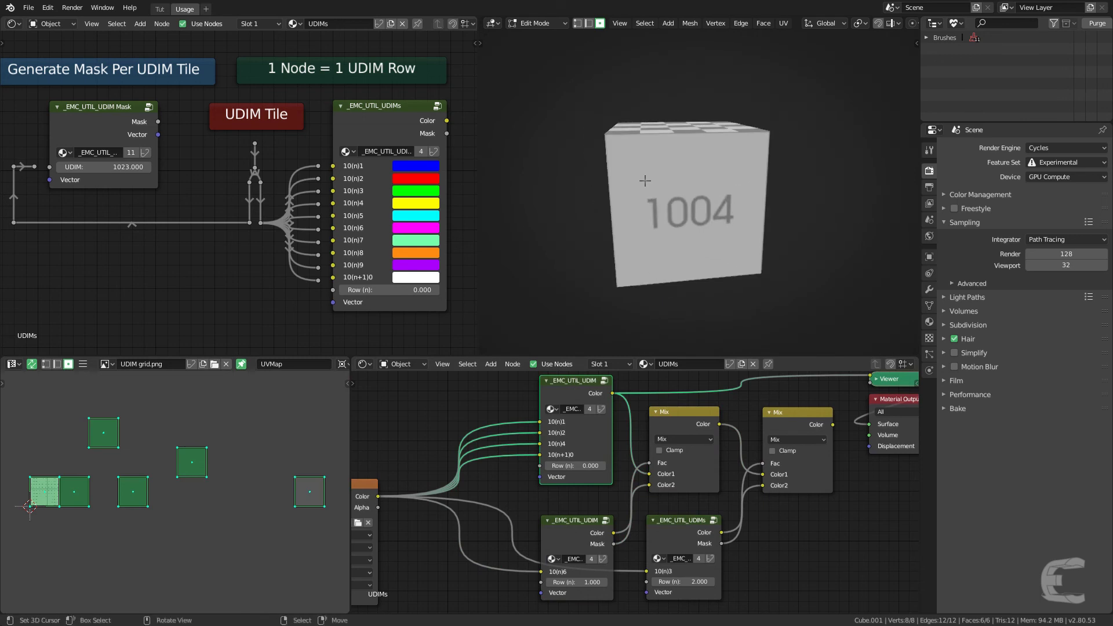
ctrl+shift+click(581, 526)
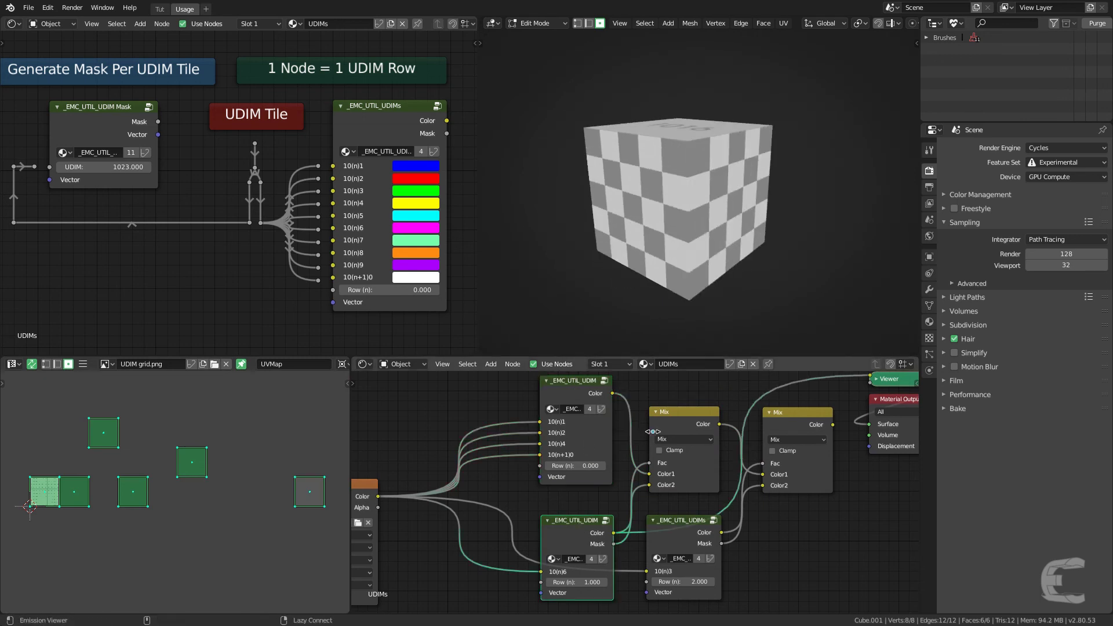
ctrl+shift+click(673, 427)
Inspect the row 1 group's colour and mask links into the first Mix node and compare the previews of both nodes.
scroll(637, 493, up, 2)
scroll(608, 560, down, 1)
middle_drag(582, 565, 596, 490)
scroll(596, 493, up, 2)
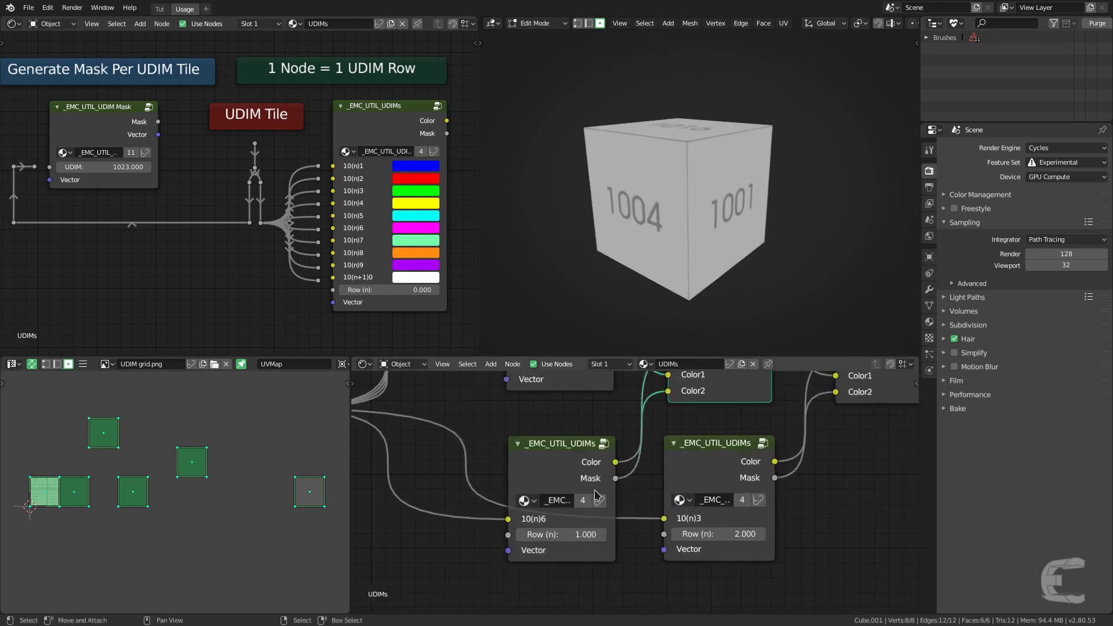
middle_drag(718, 204, 653, 250)
middle_drag(713, 411, 675, 531)
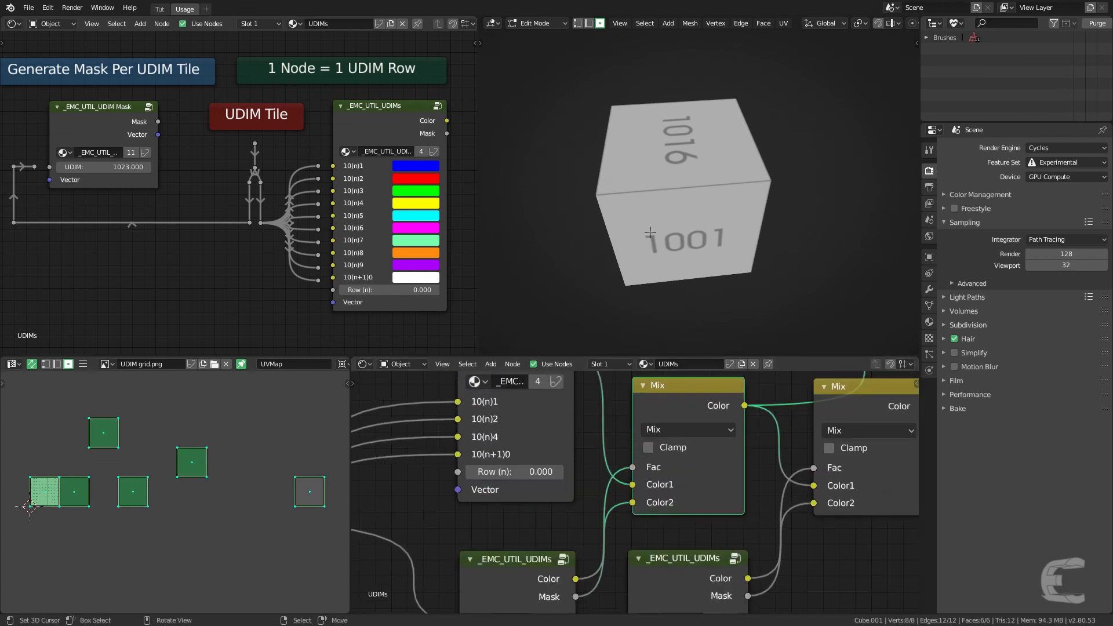
middle_drag(651, 241, 673, 226)
scroll(640, 491, down, 1)
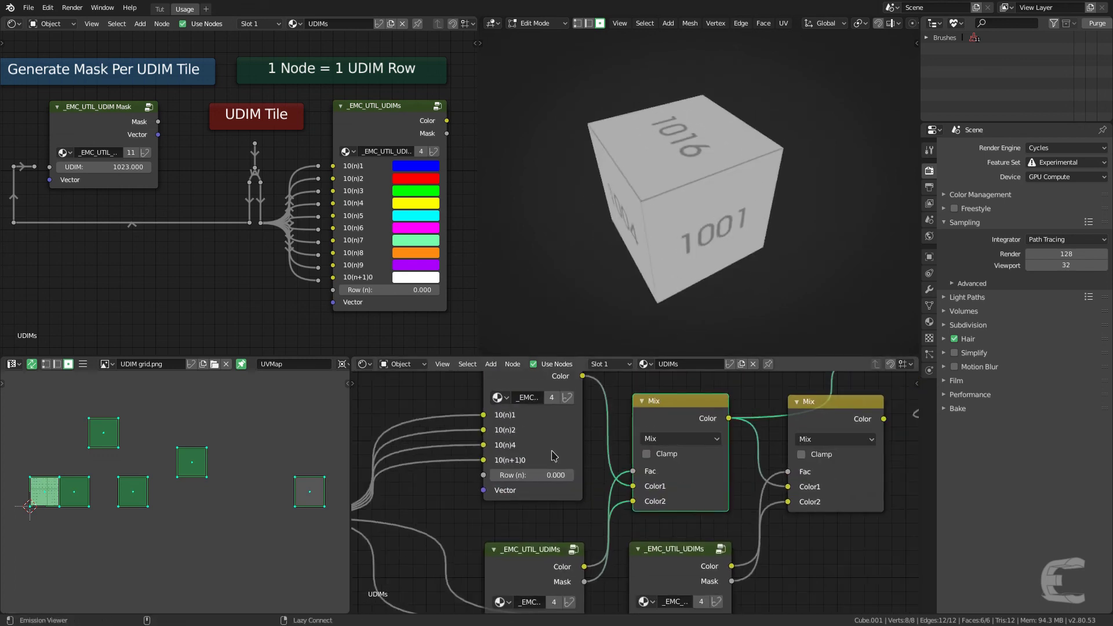
ctrl+shift+click(554, 443)
ctrl+shift+click(661, 458)
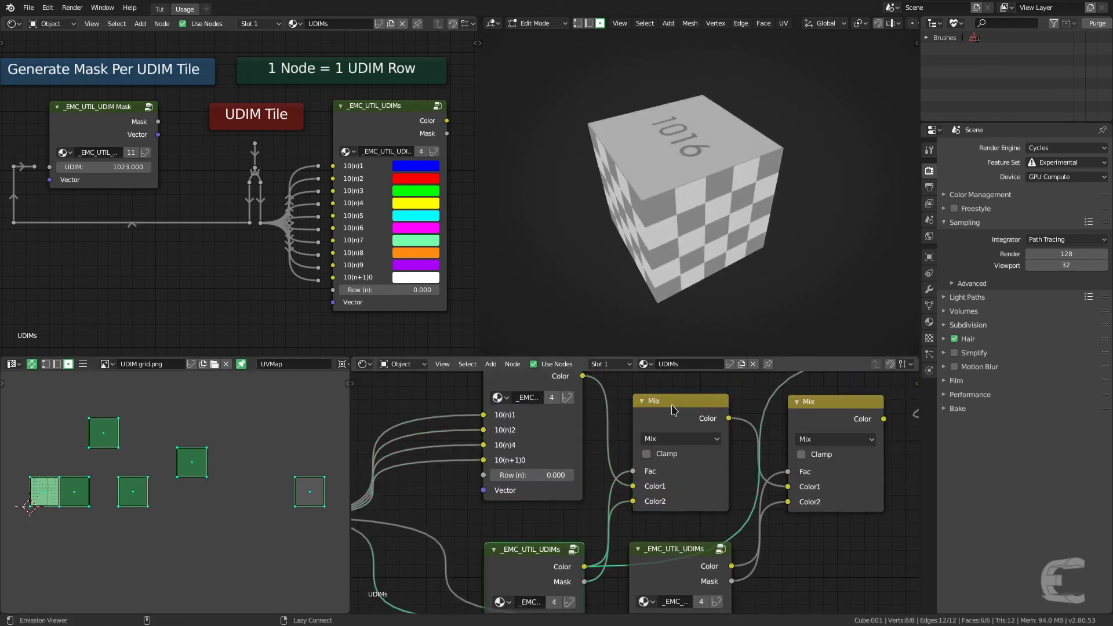
Examine how the row 2 UDIM node group feeds the second Mix node and check its island in the UV editor.
scroll(755, 493, down, 2)
middle_drag(755, 493, 634, 432)
scroll(603, 488, up, 1)
middle_drag(603, 488, 568, 525)
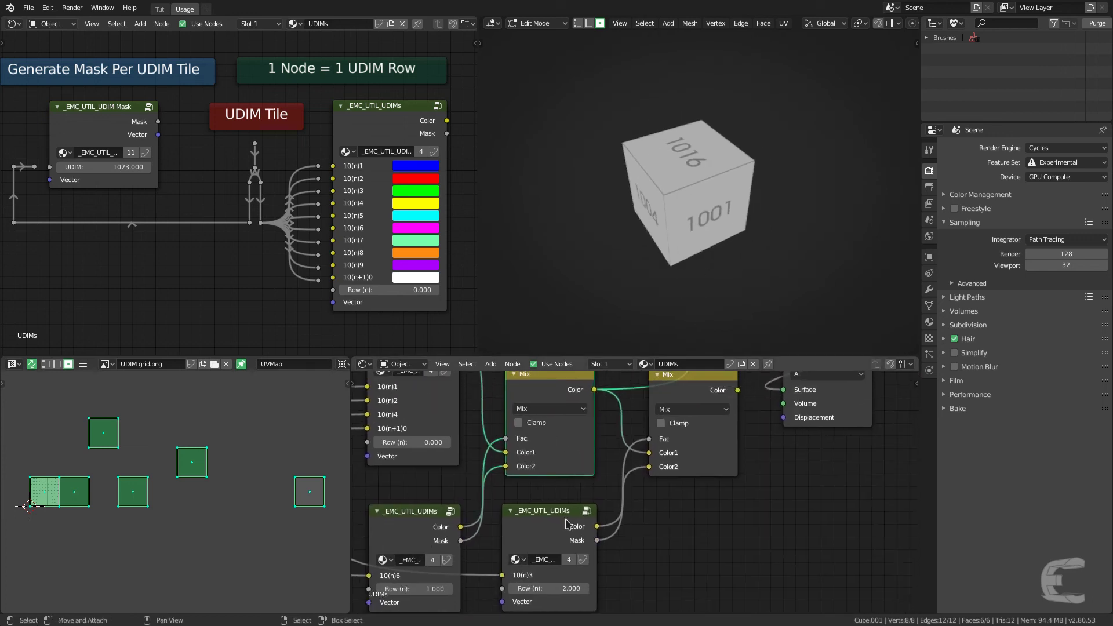
scroll(472, 516, down, 1)
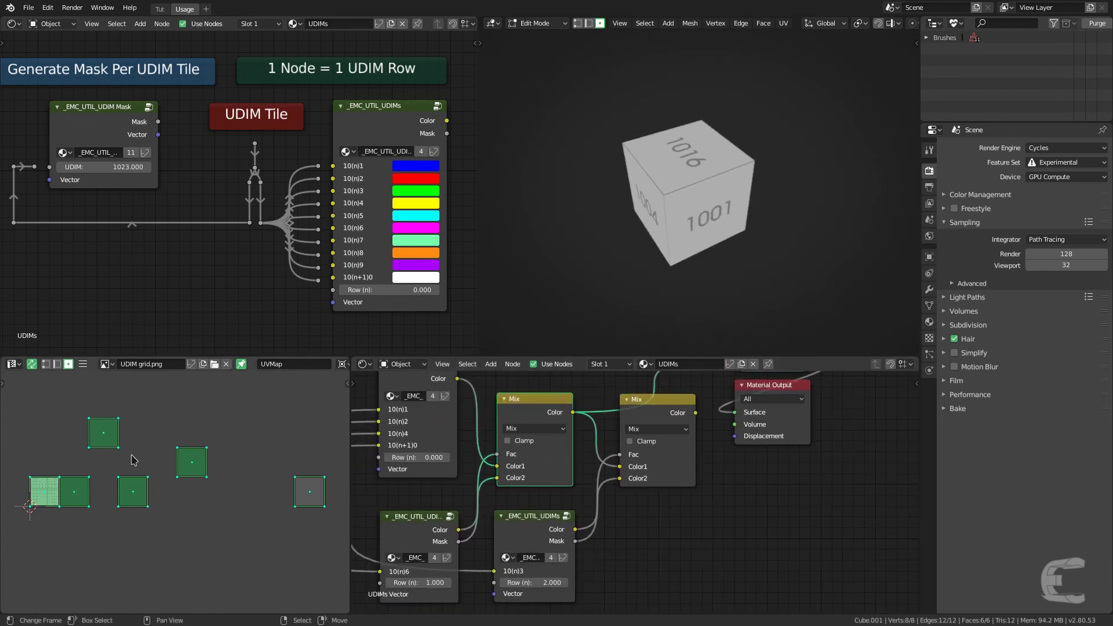
scroll(123, 425, up, 1)
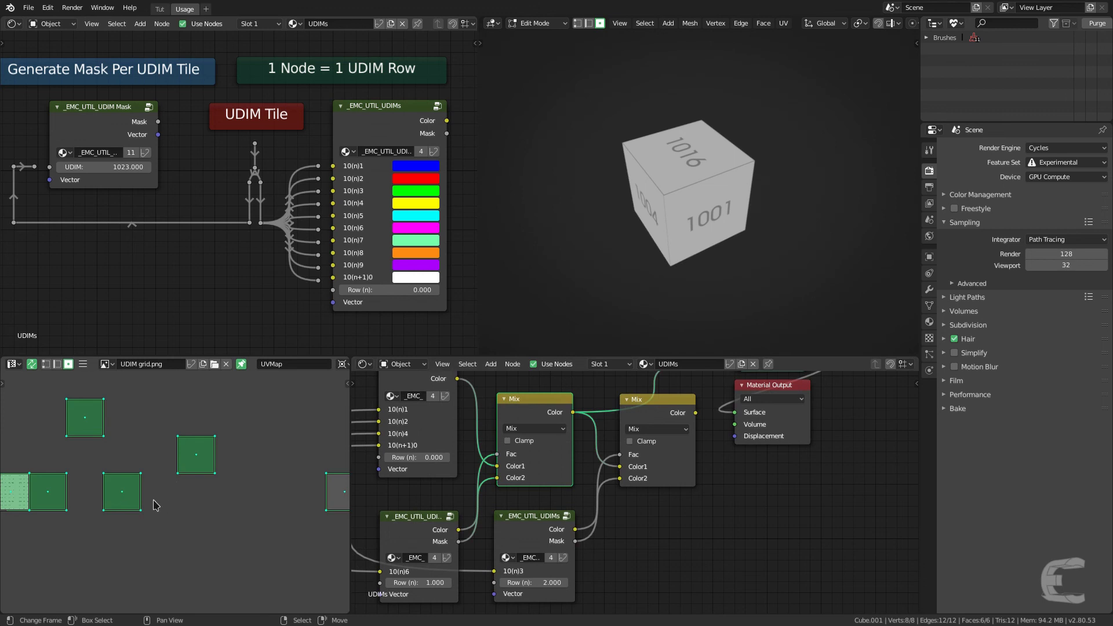
Alternate the preview between the first and second Mix nodes to check the row 2 face, ending on the second Mix.
ctrl+shift+click(660, 420)
middle_drag(696, 254, 644, 178)
ctrl+shift+click(521, 421)
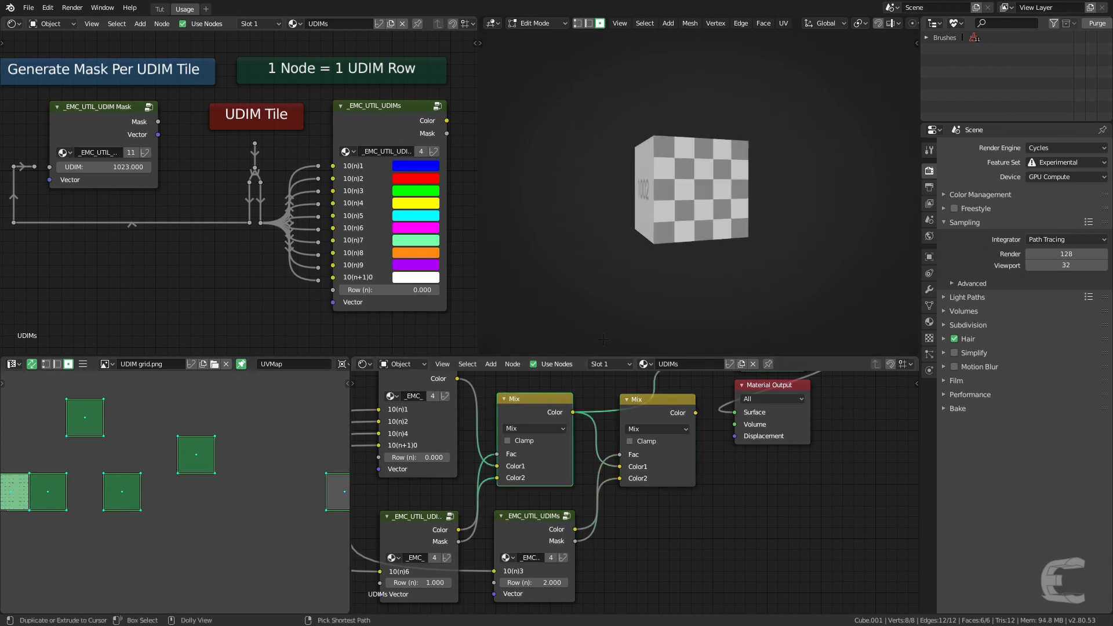
ctrl+shift+click(661, 409)
middle_drag(677, 255, 762, 235)
Review the complete node network from UDIM grid.png through the UDIM groups and Mix nodes to the Viewer.
scroll(664, 481, down, 5)
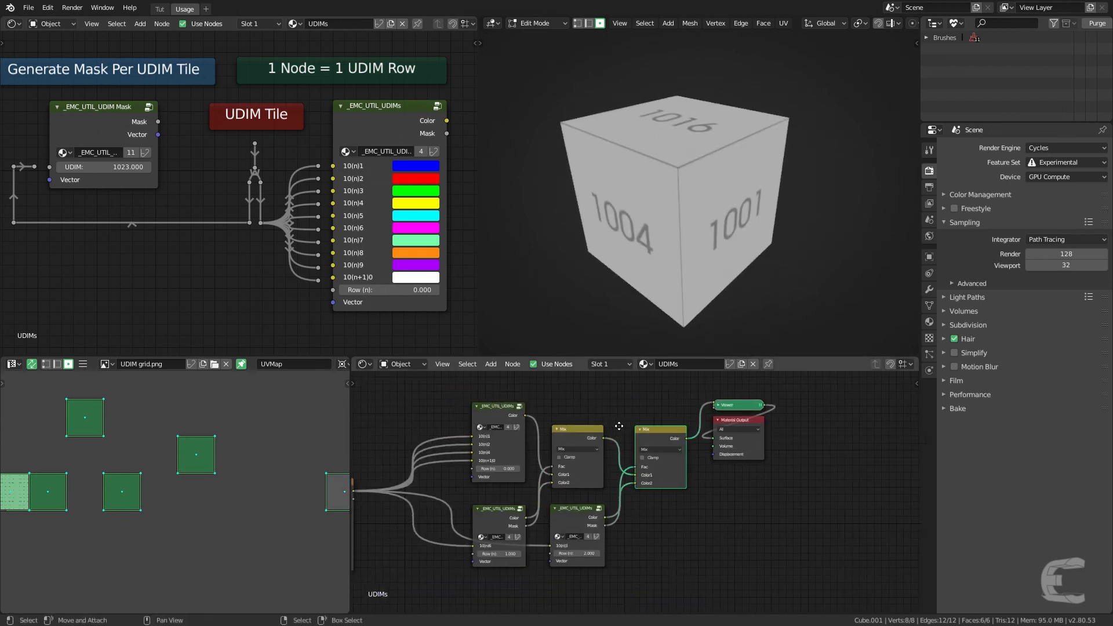
middle_drag(618, 425, 728, 413)
scroll(712, 428, up, 2)
scroll(712, 428, down, 1)
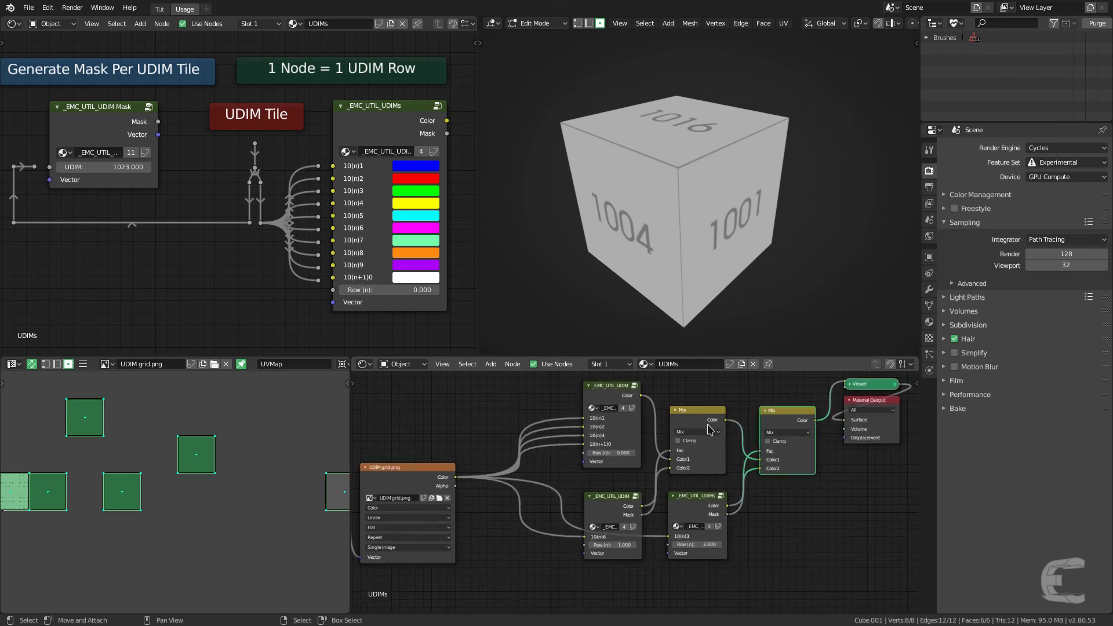
middle_drag(541, 470, 543, 470)
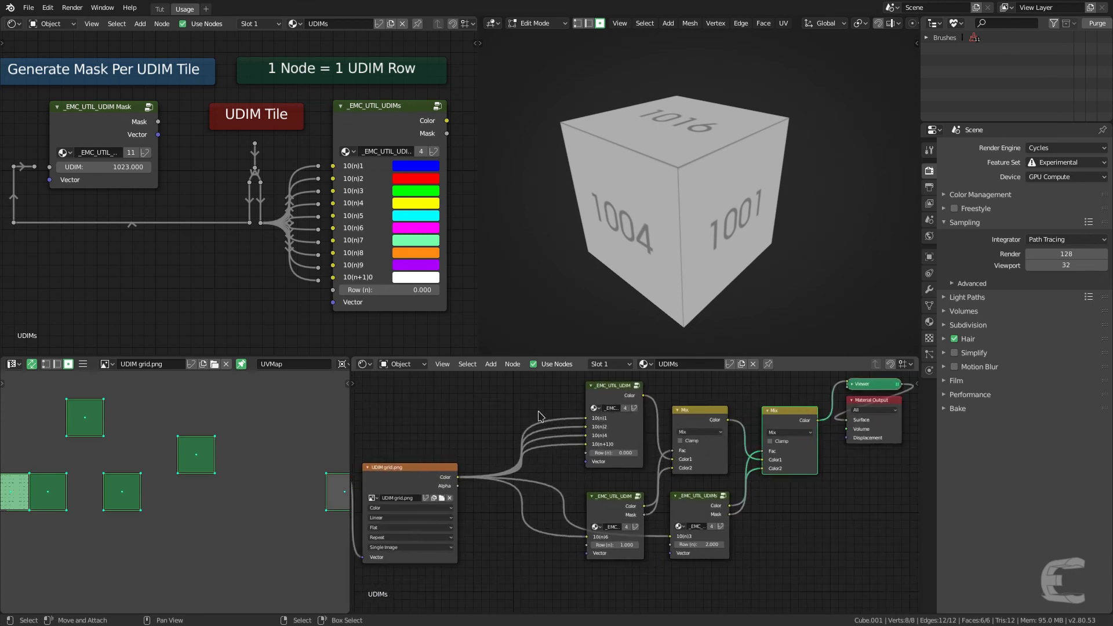